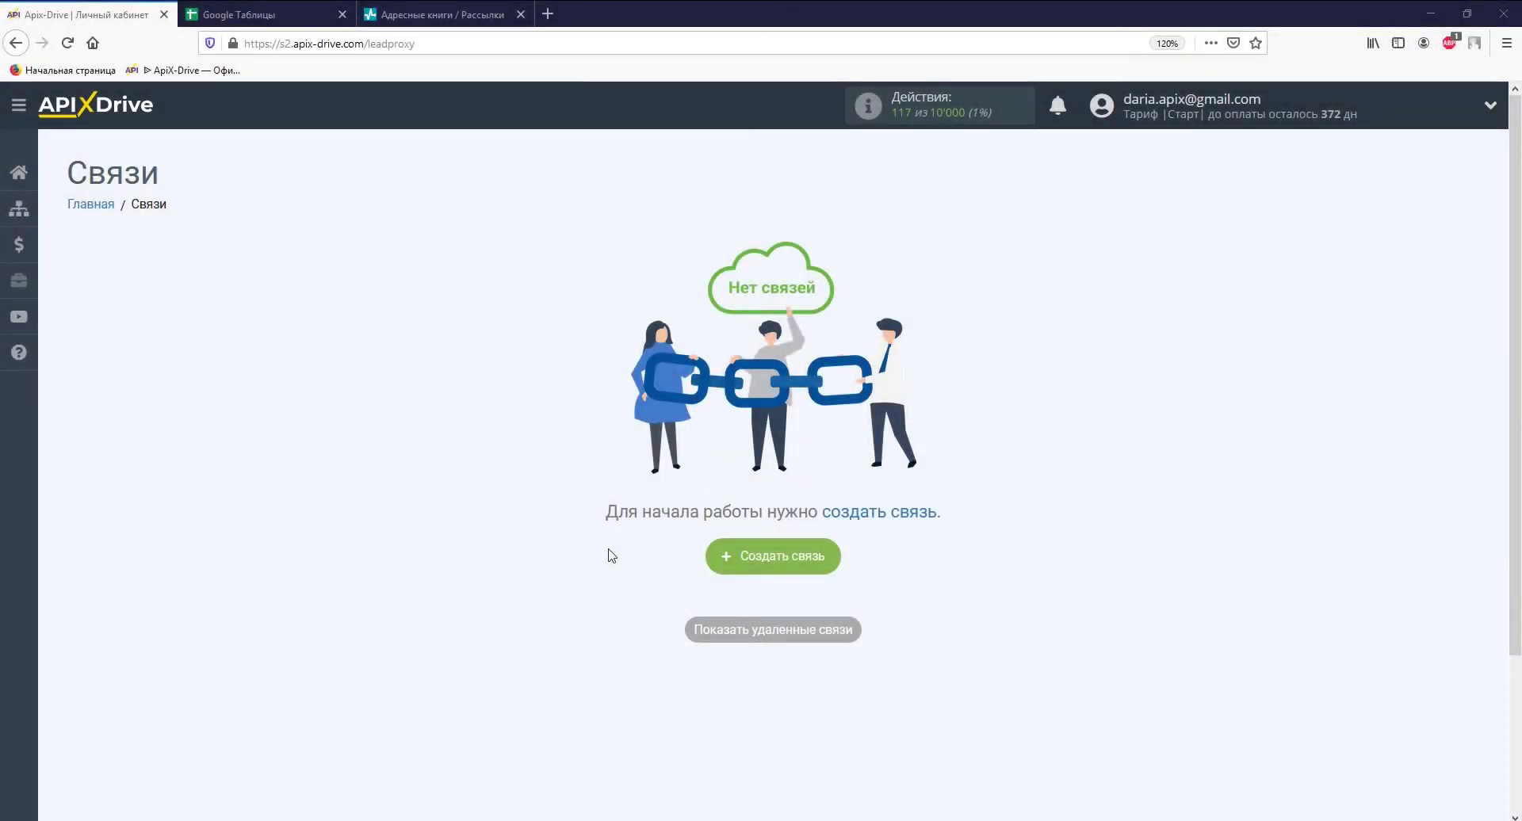
Start a new connection with Google Sheets as its data source.
left_click(765, 565)
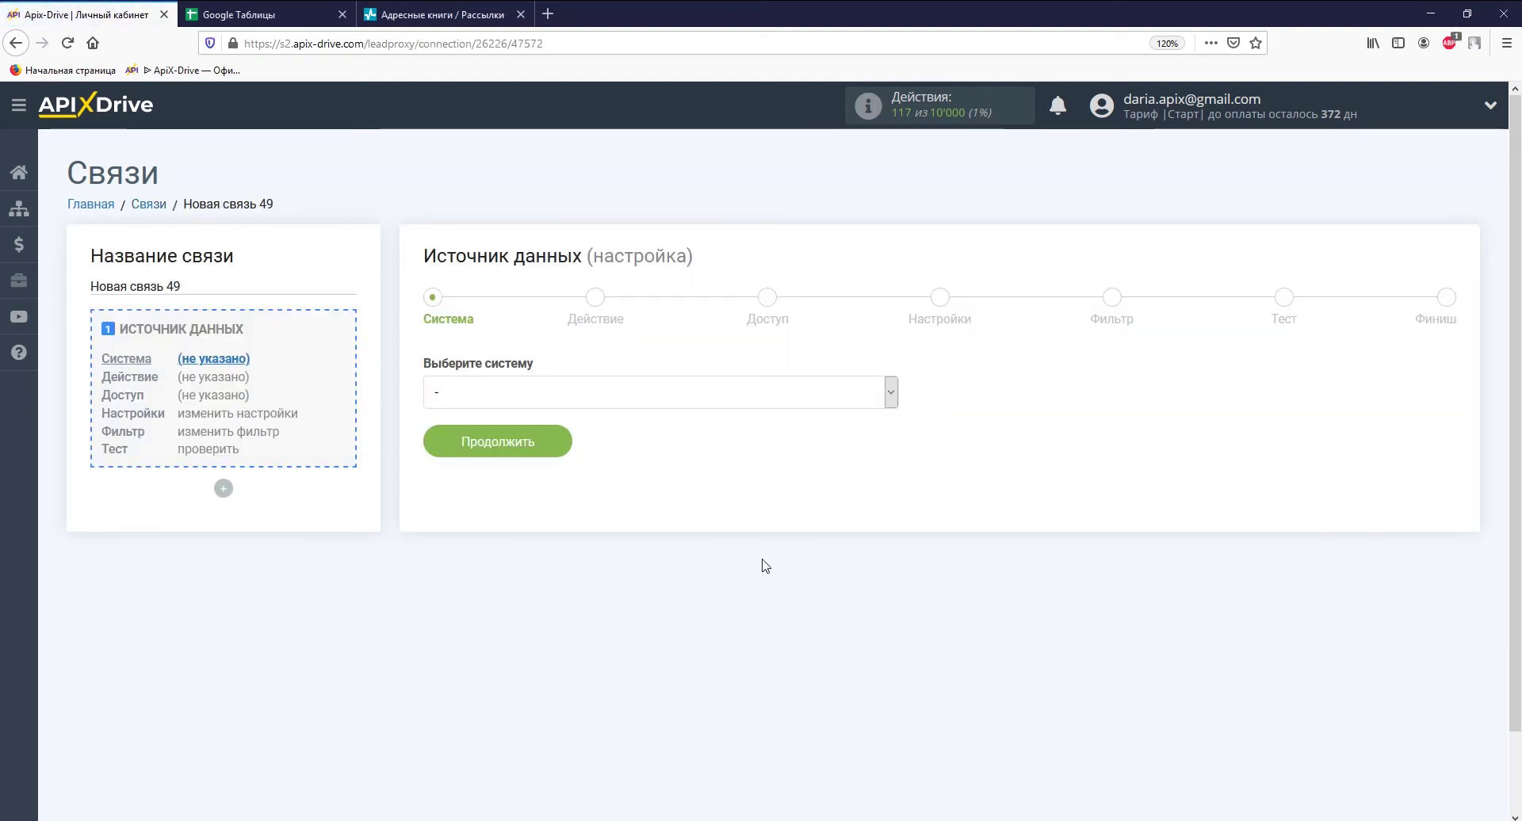
left_click(890, 393)
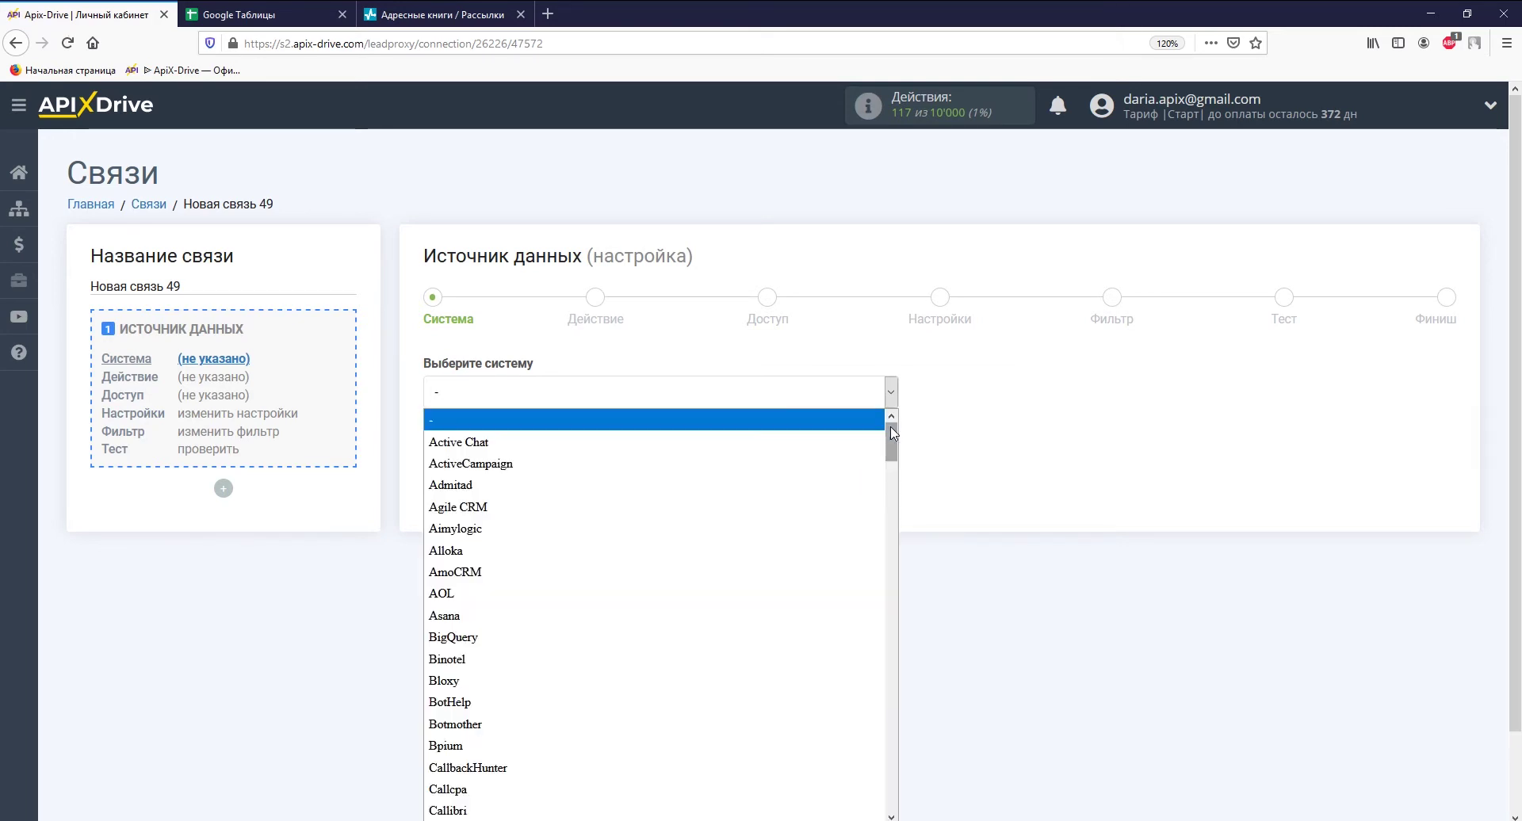
left_click_drag(891, 428, 901, 520)
left_click(873, 654)
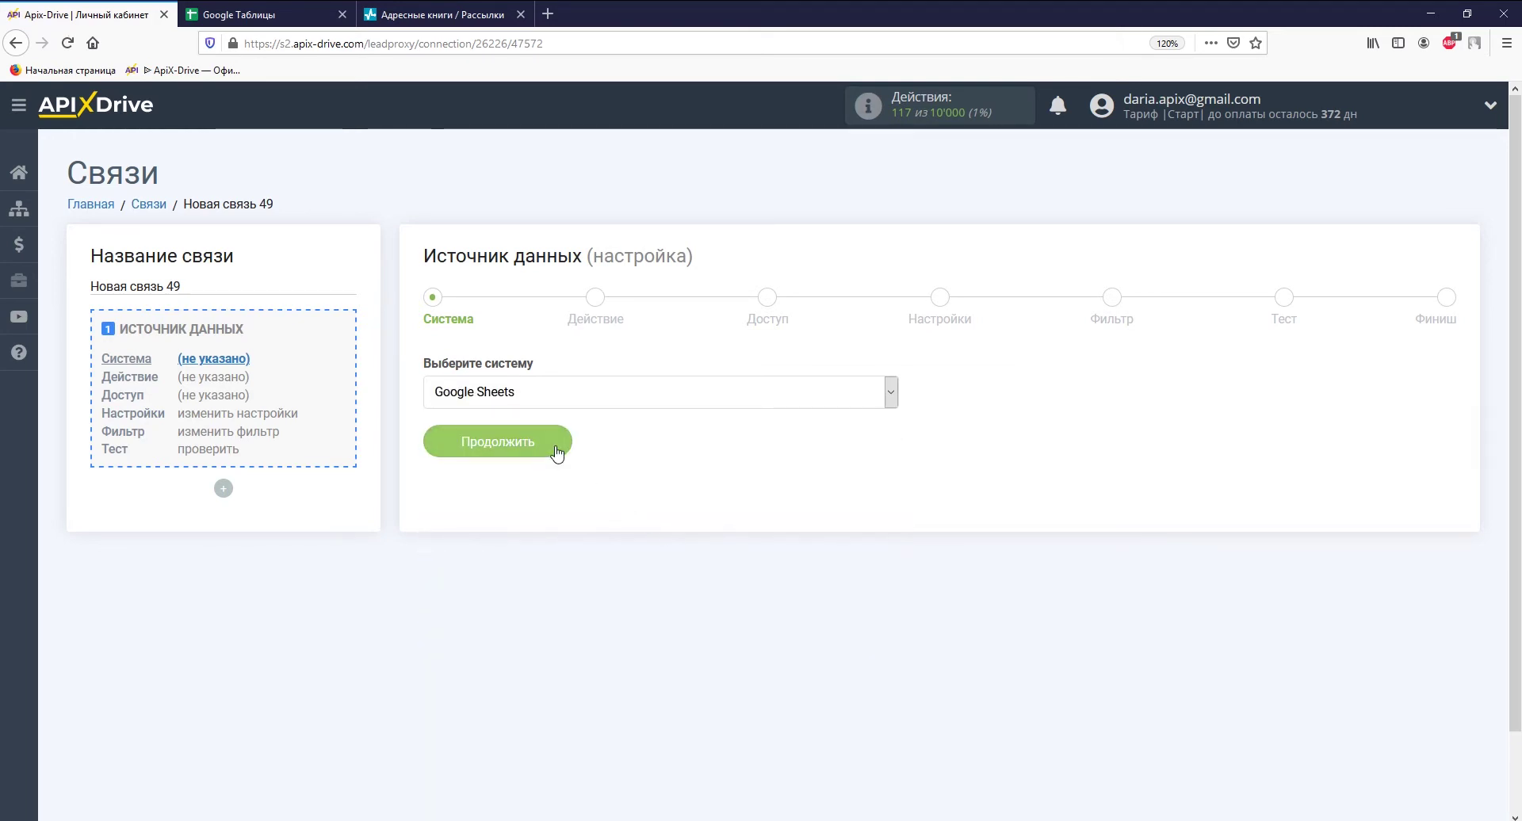
left_click(557, 453)
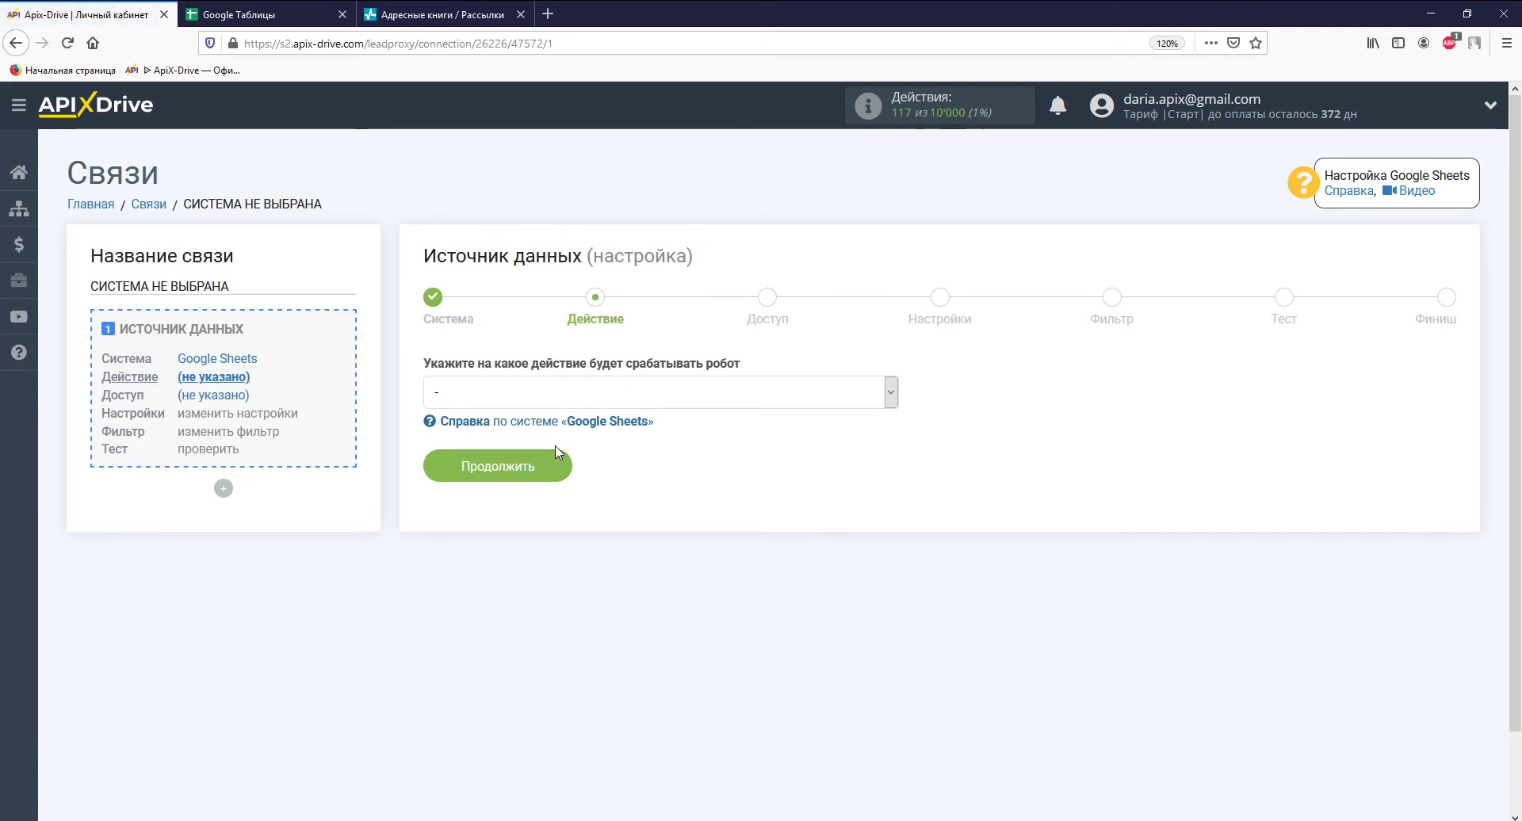
Set the source action to Загрузить строки (новые).
left_click(557, 392)
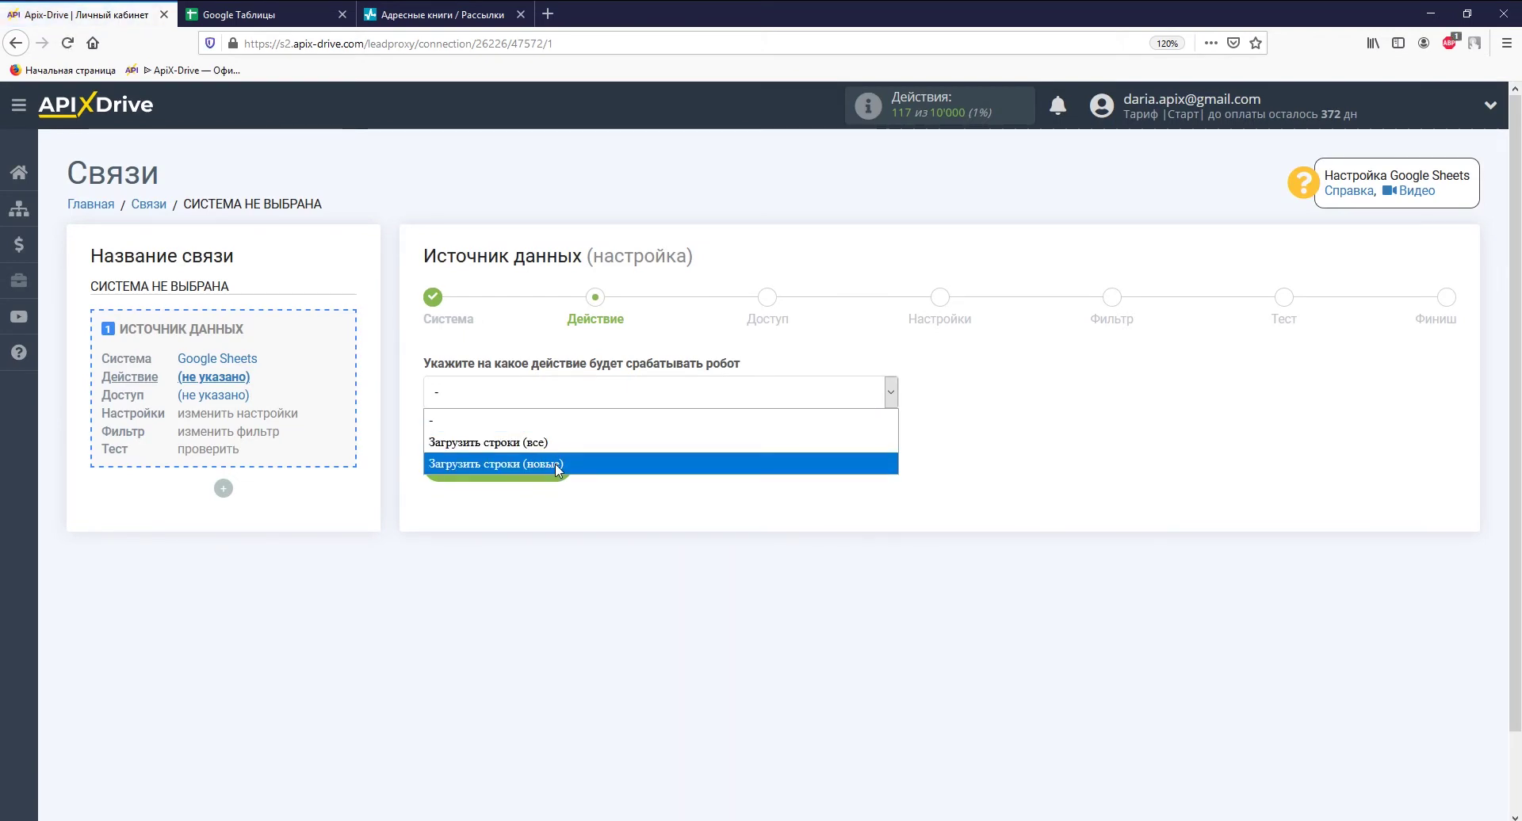
left_click(558, 462)
left_click(557, 469)
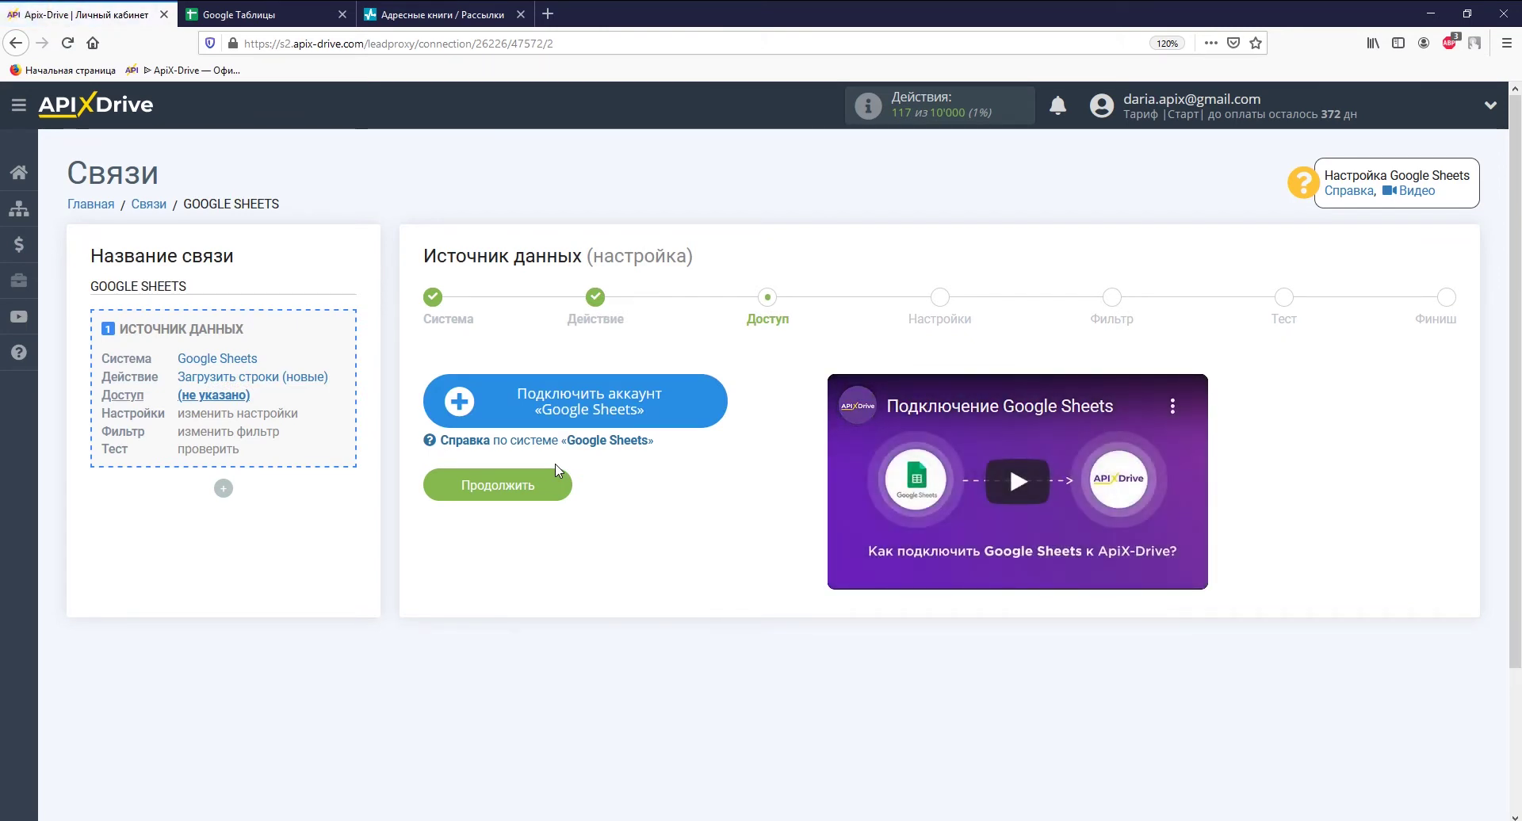
Sign in to the Google account with its e-mail and password, then allow ApiX-Drive access.
left_click(486, 410)
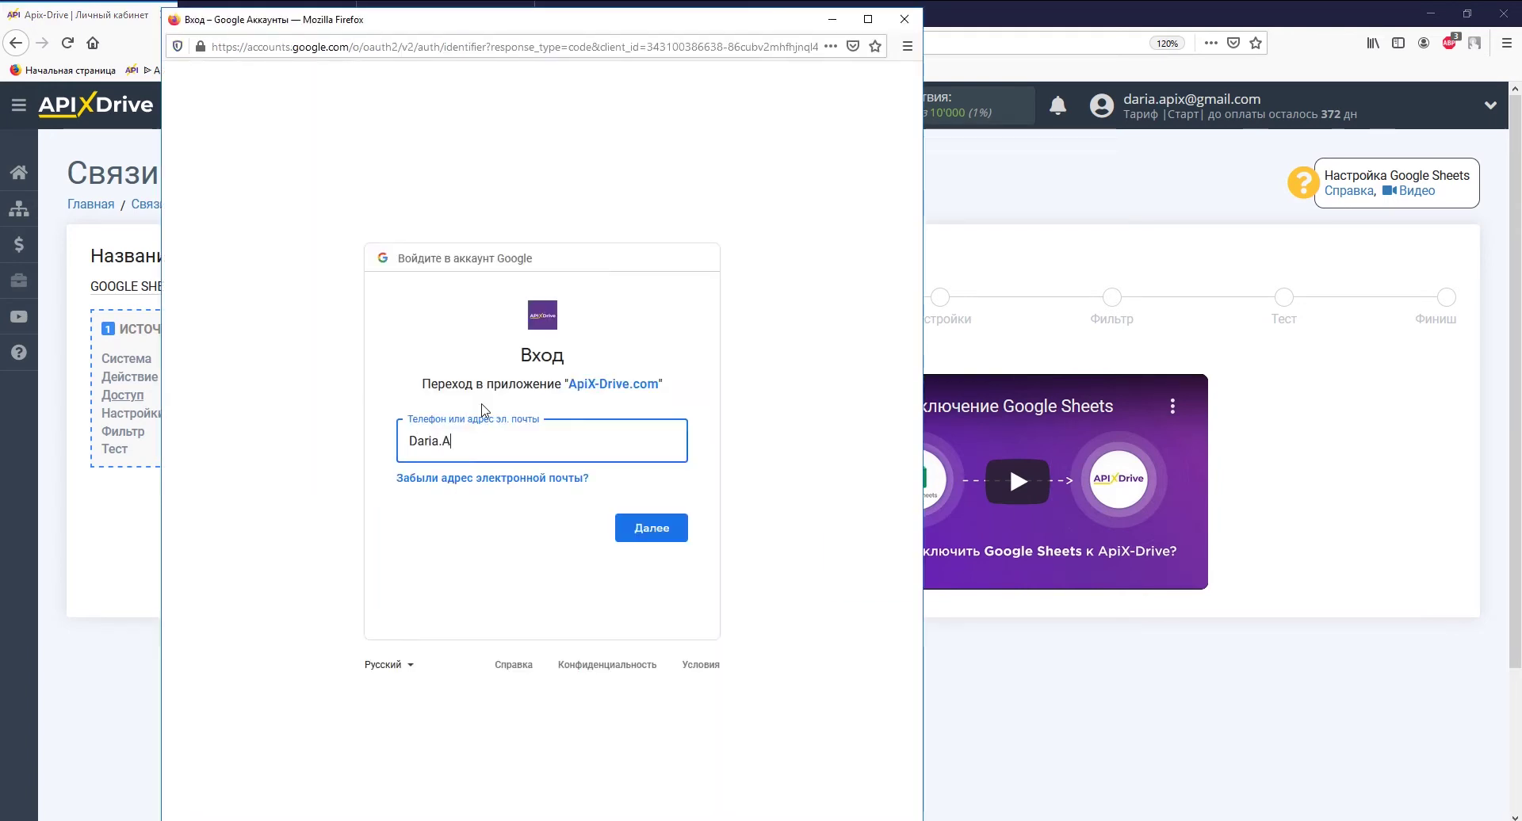
key("Return")
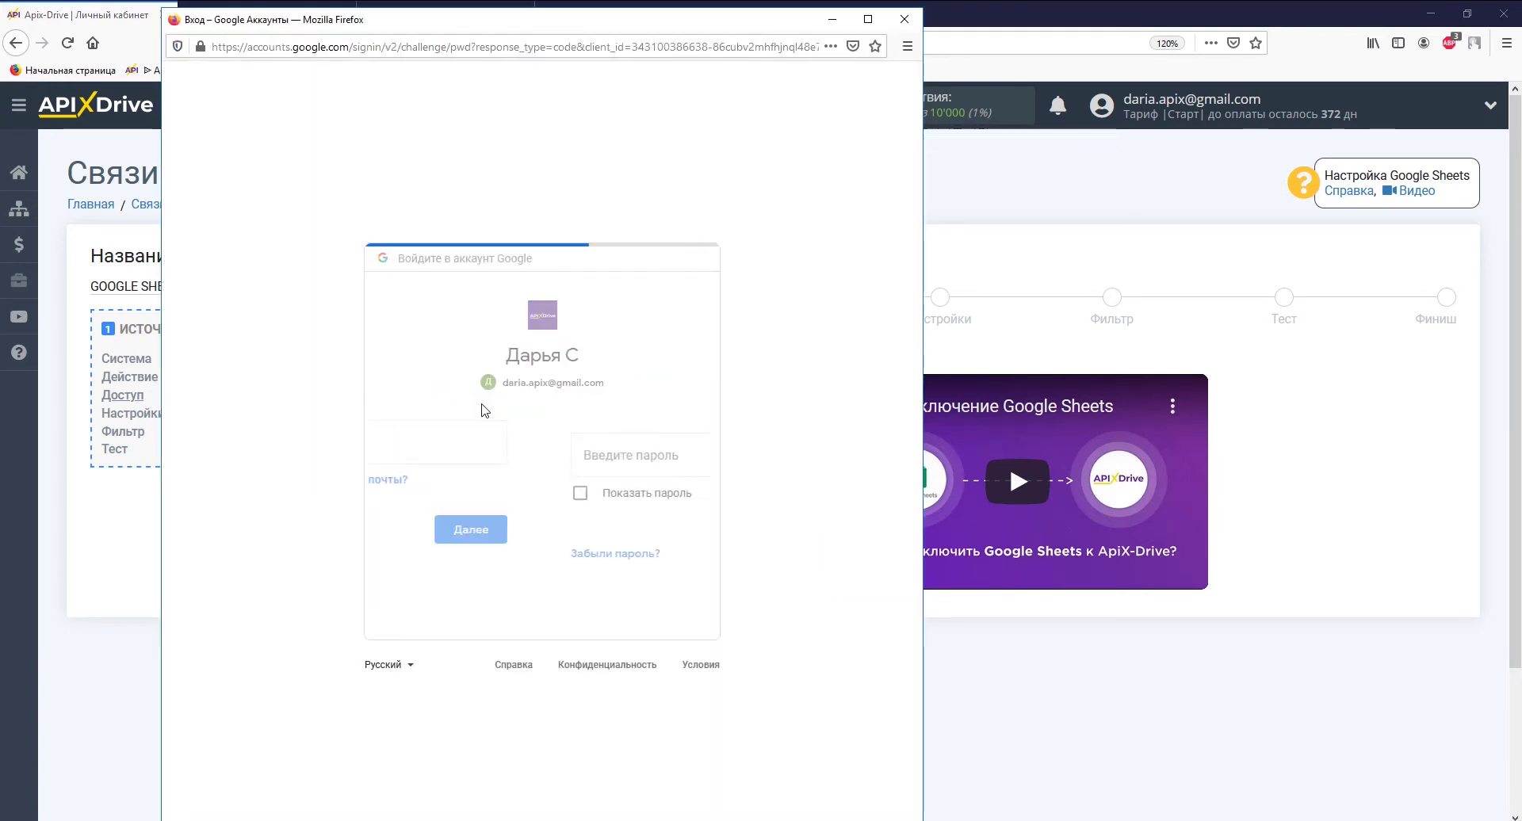
type("•••••••••••")
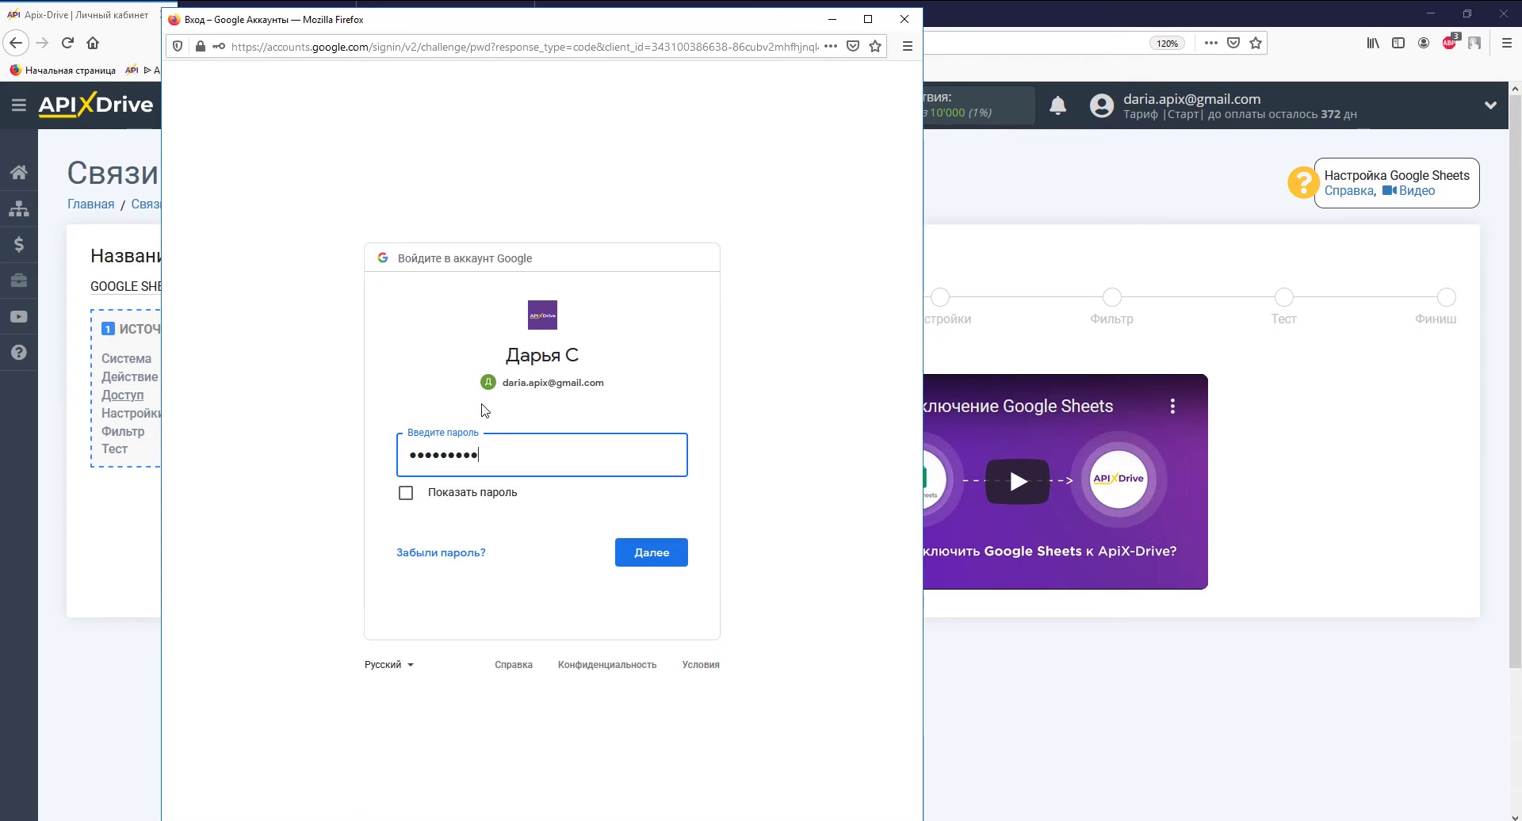
type("••")
key("Return")
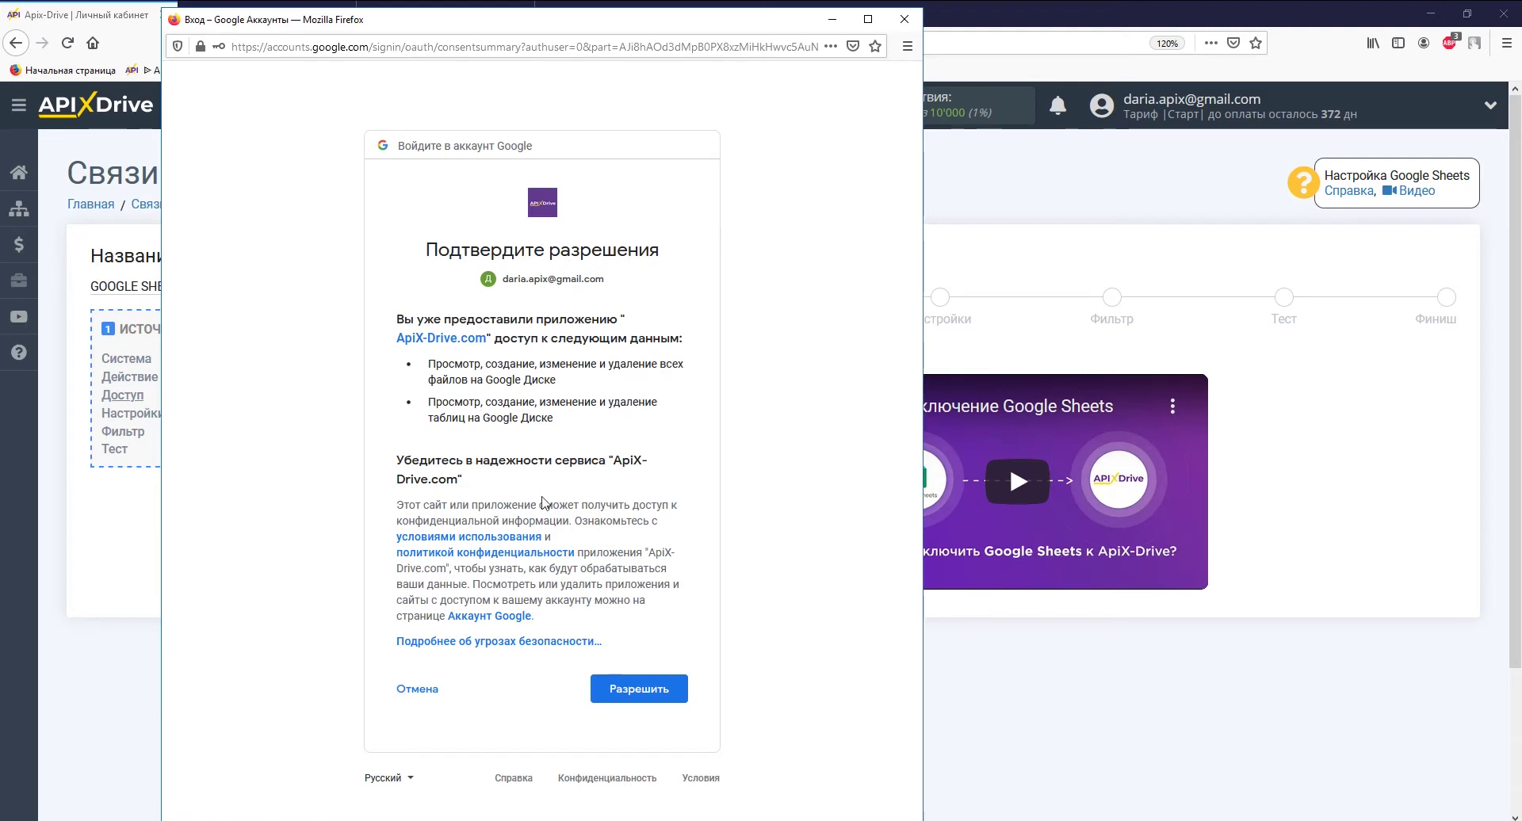
left_click(612, 688)
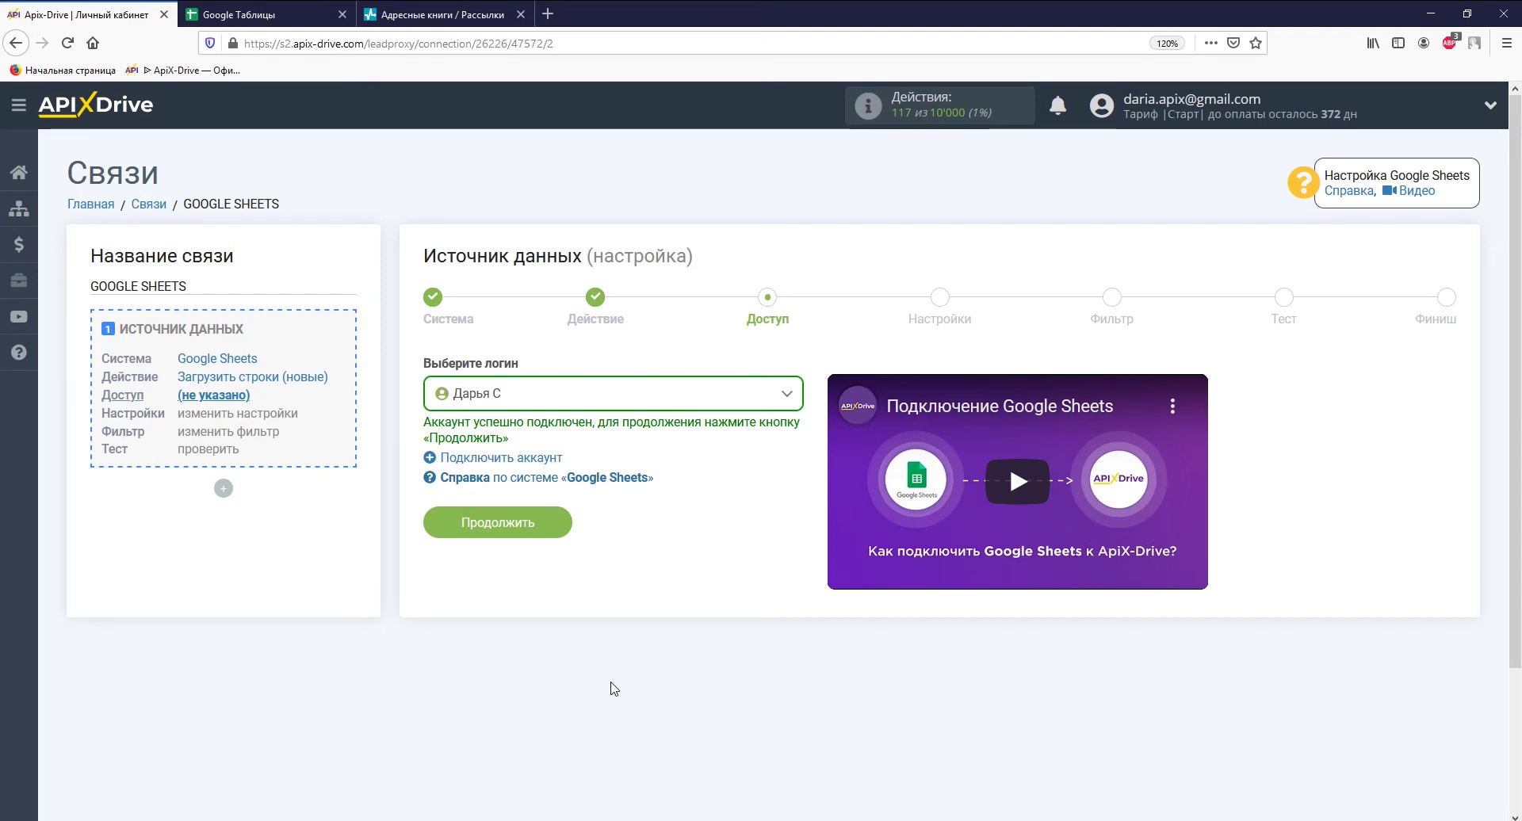
Point the source at file Заказы SendPulse, sheet Лист1, starting from row 1.
left_click(553, 531)
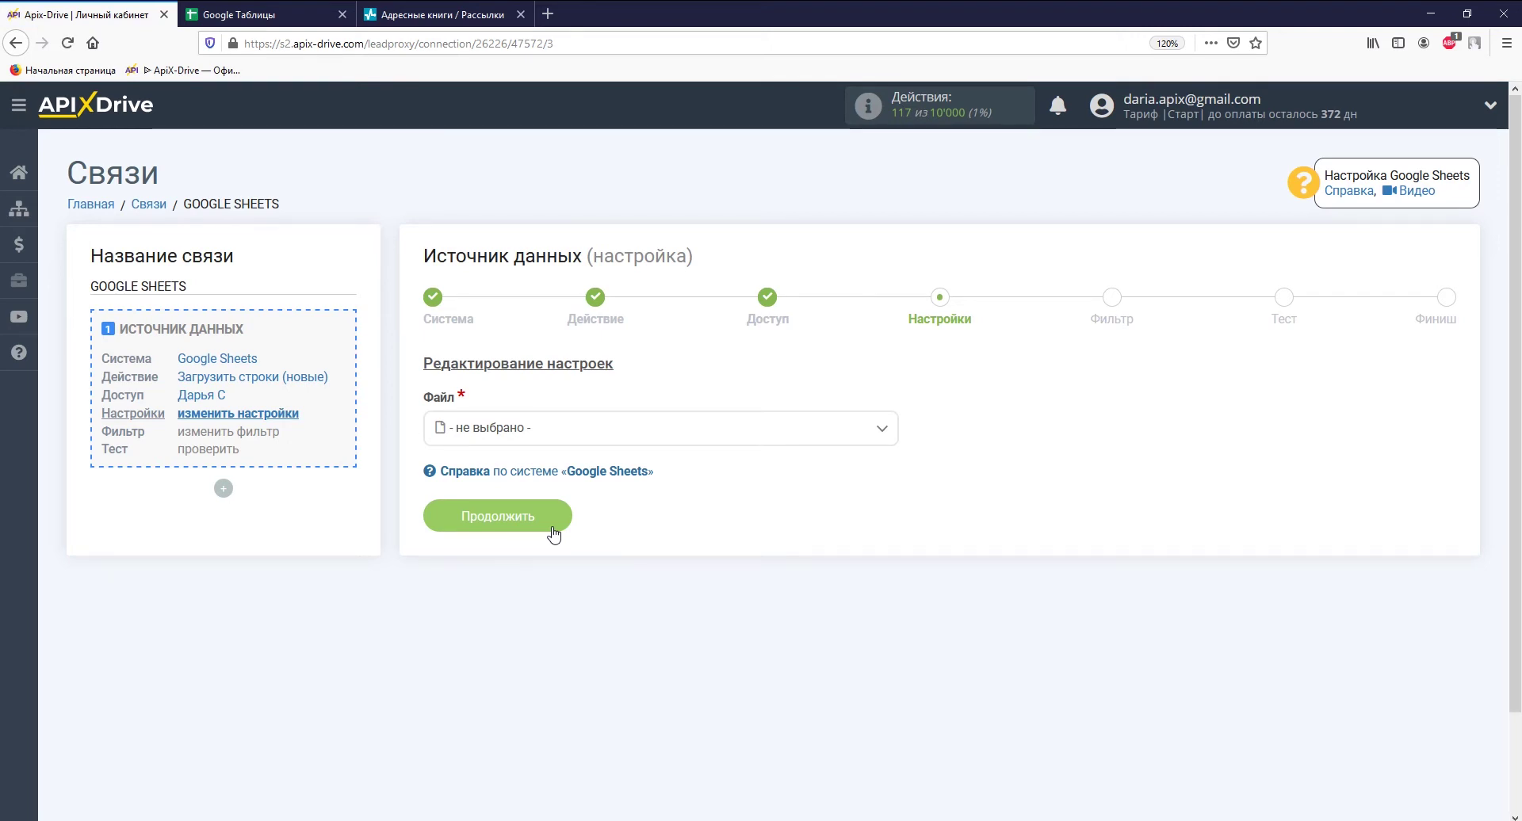
left_click(548, 430)
left_click(535, 549)
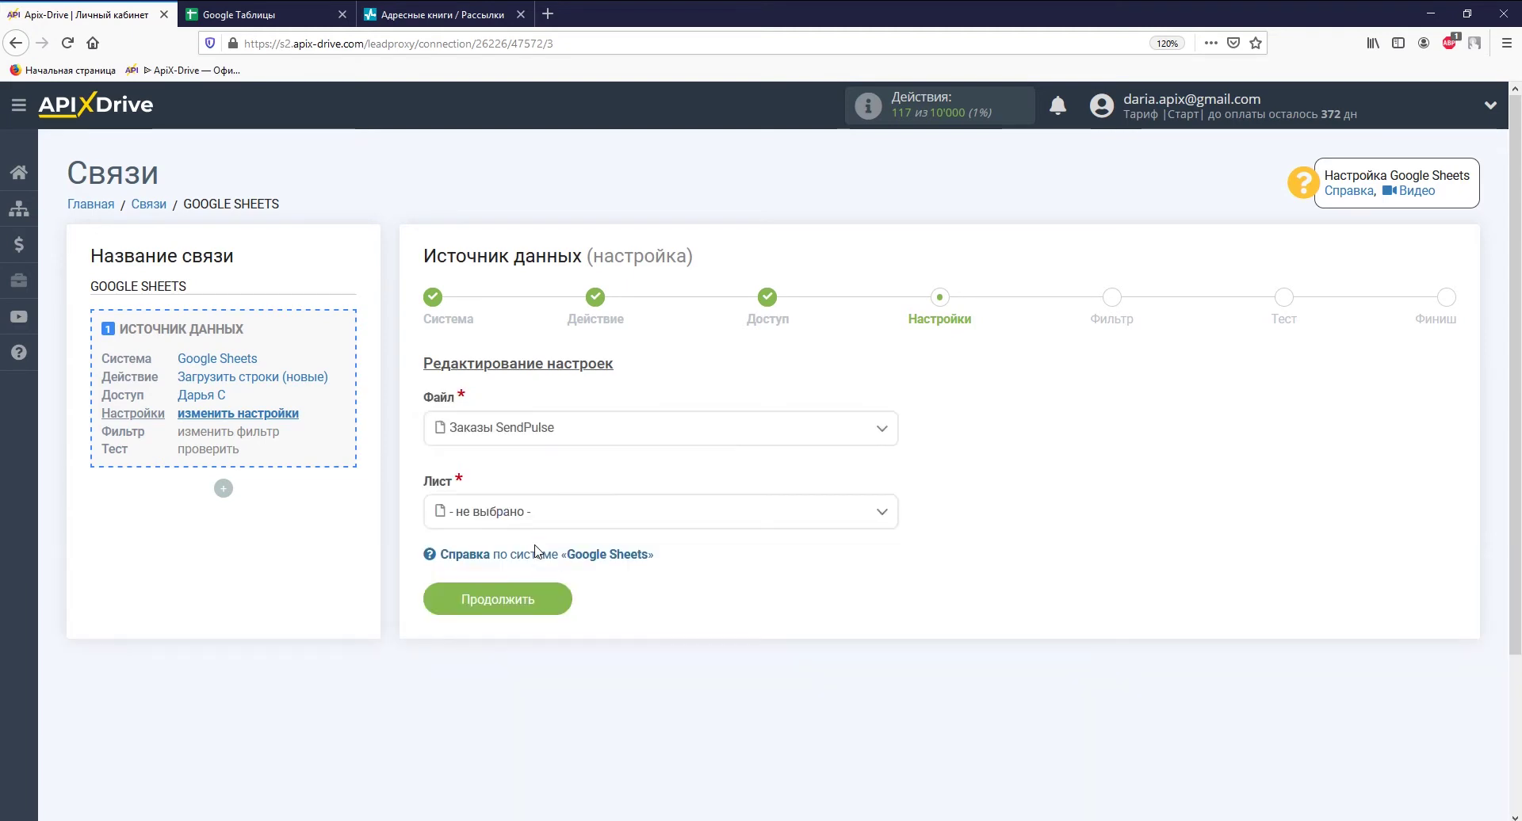
left_click(535, 514)
left_click(491, 600)
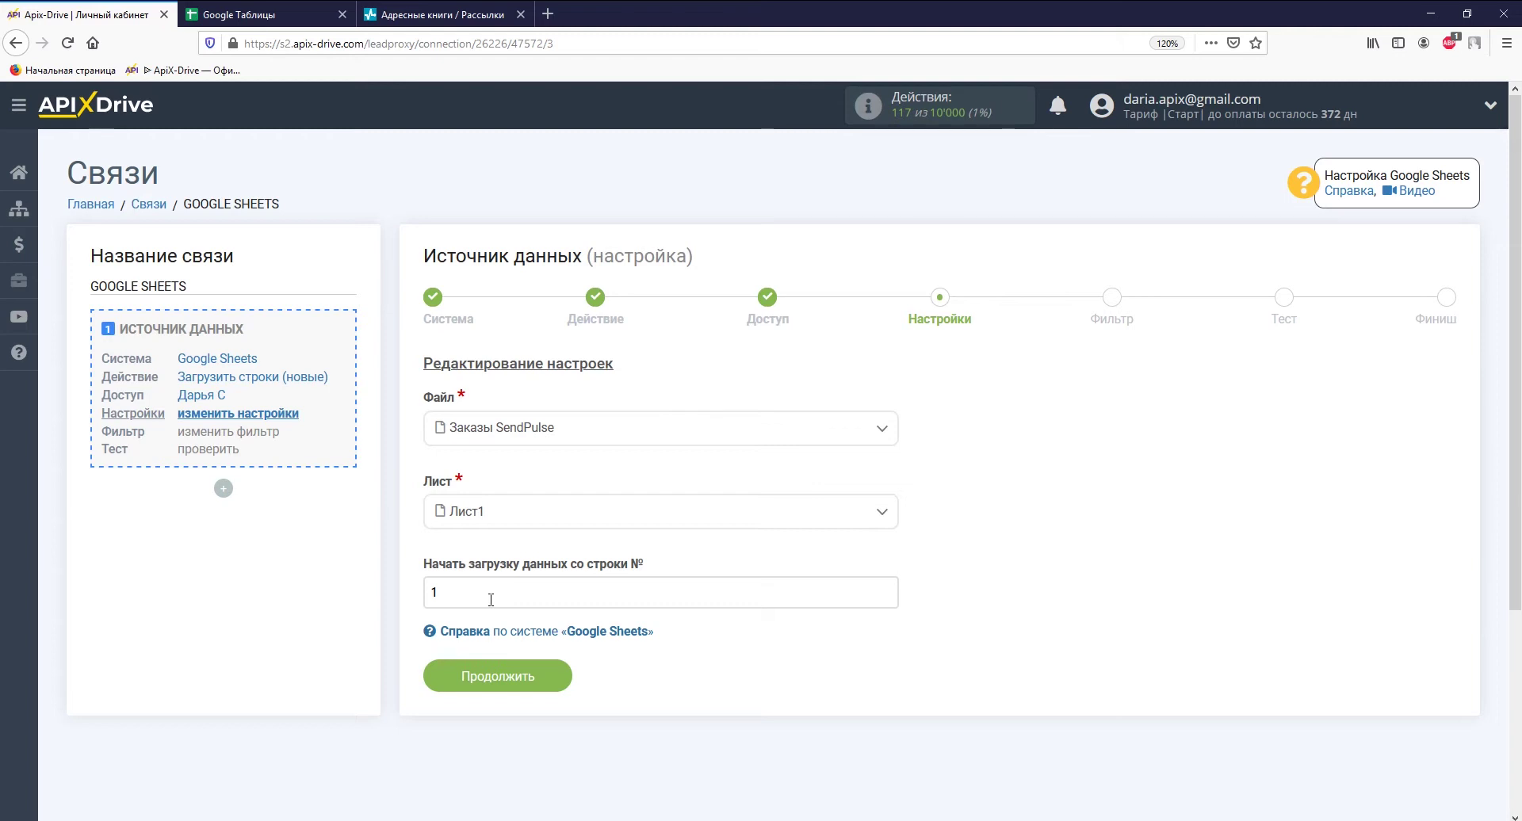
left_click(545, 678)
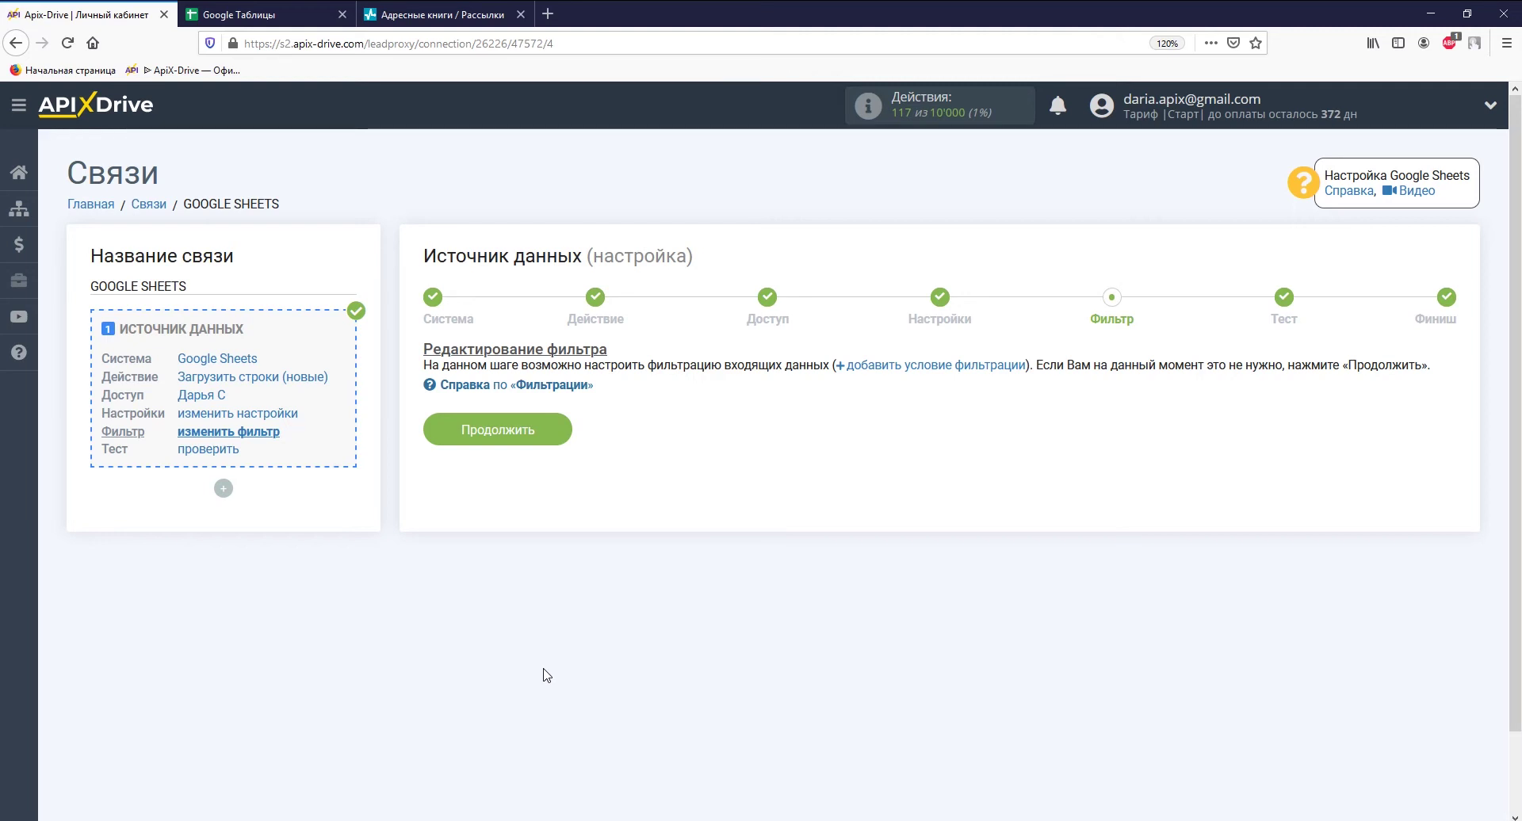
Skip filtering and complete the Google Sheets source after the test row with columns A–D loads.
left_click(551, 435)
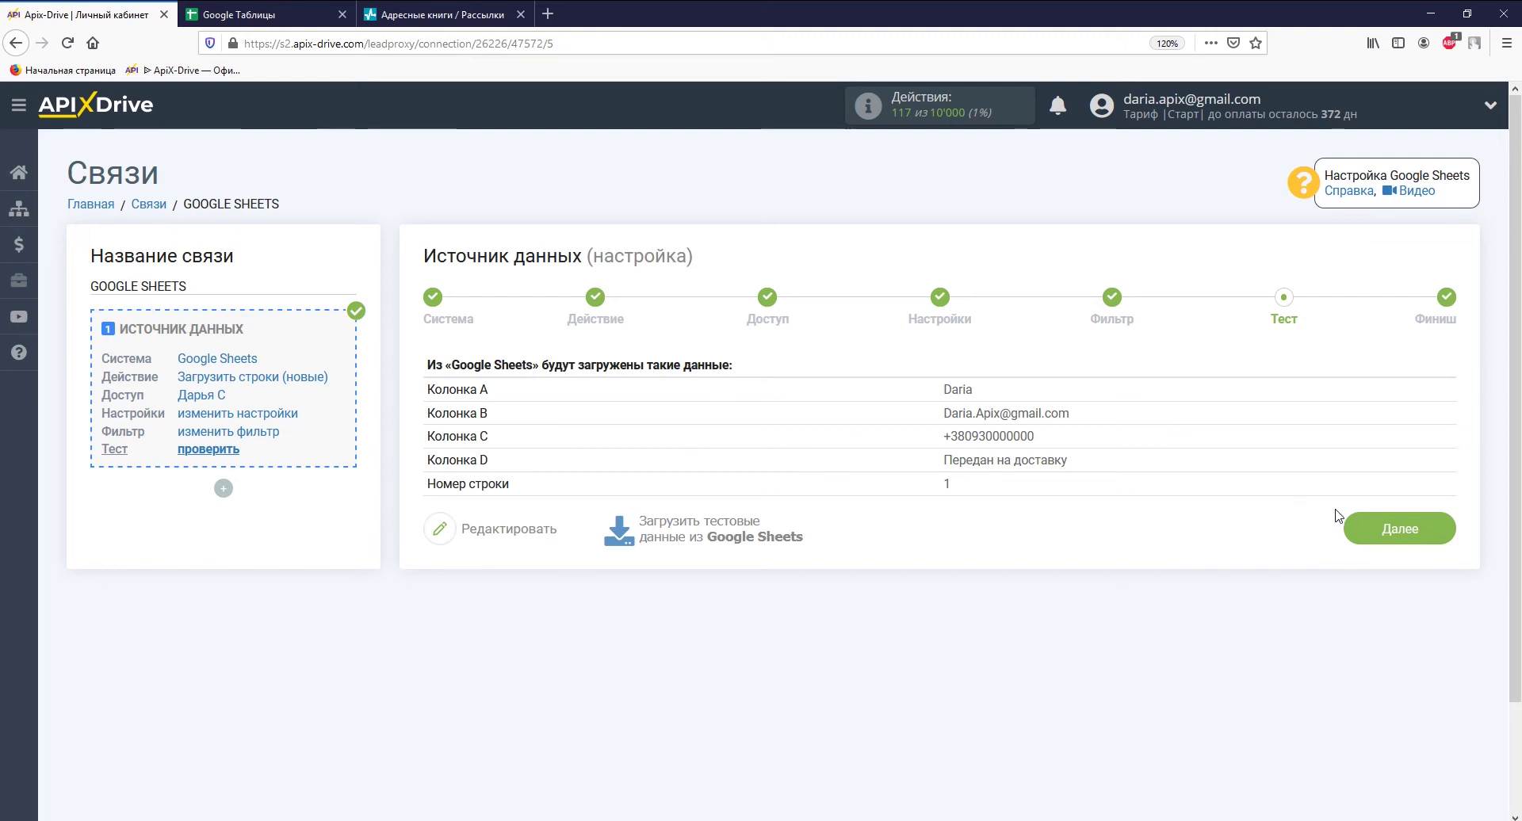
left_click(1355, 525)
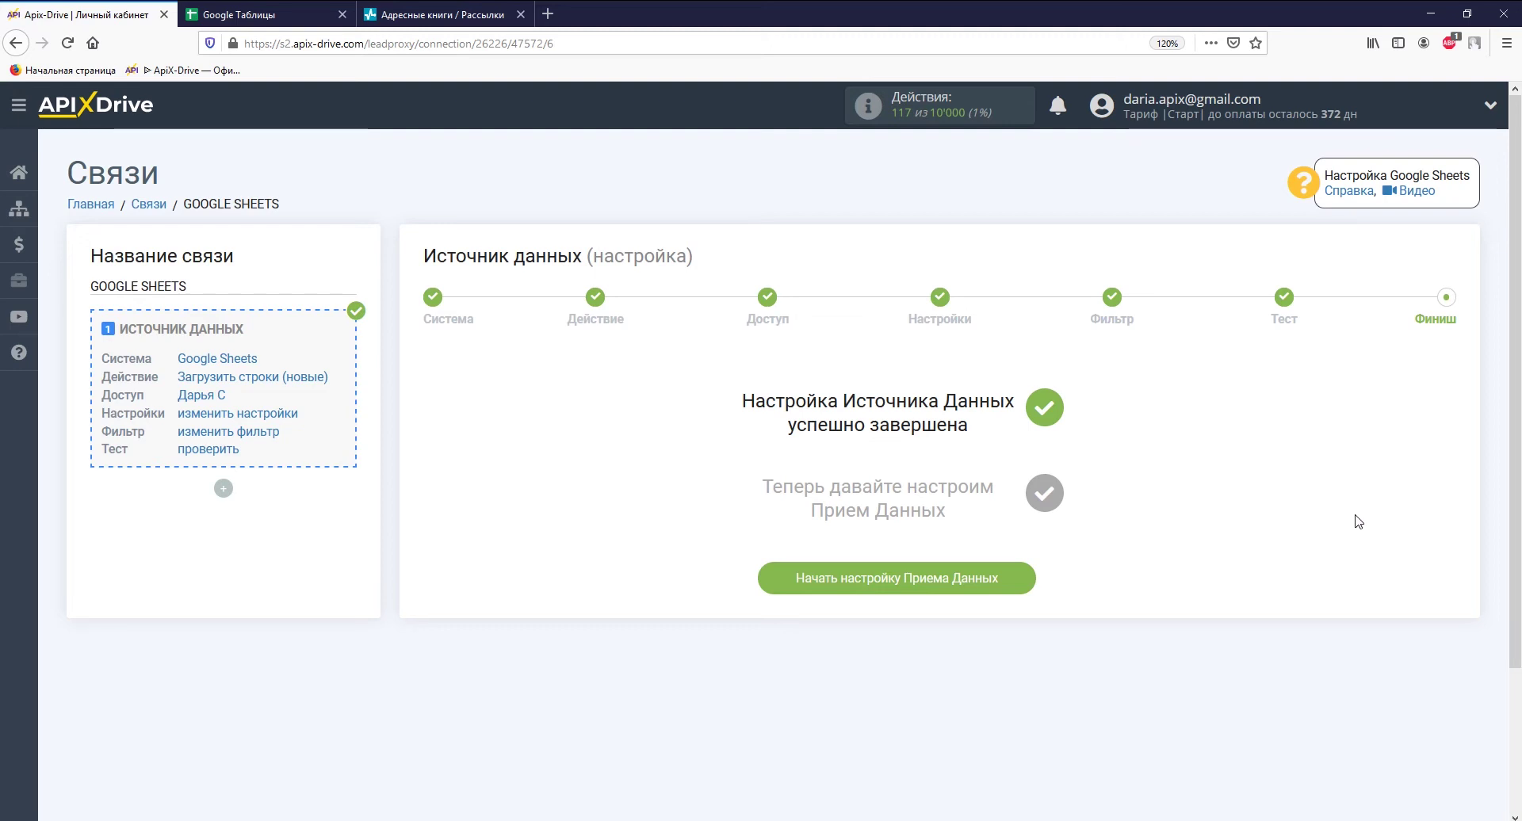
Begin the data receiver setup with SendPulse as the receiving system.
left_click(1023, 579)
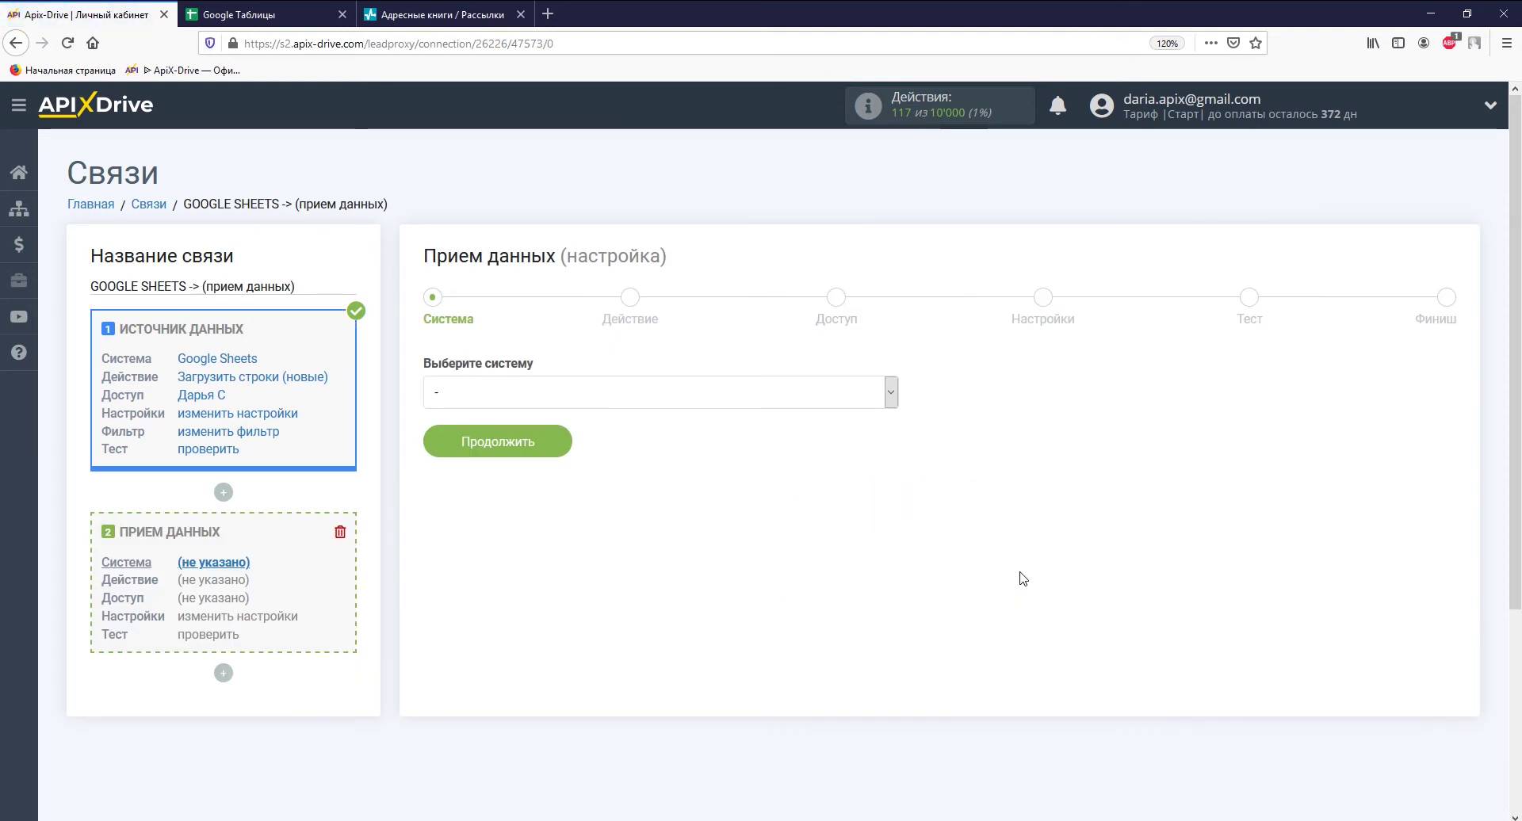
left_click(891, 392)
left_click_drag(891, 432, 892, 637)
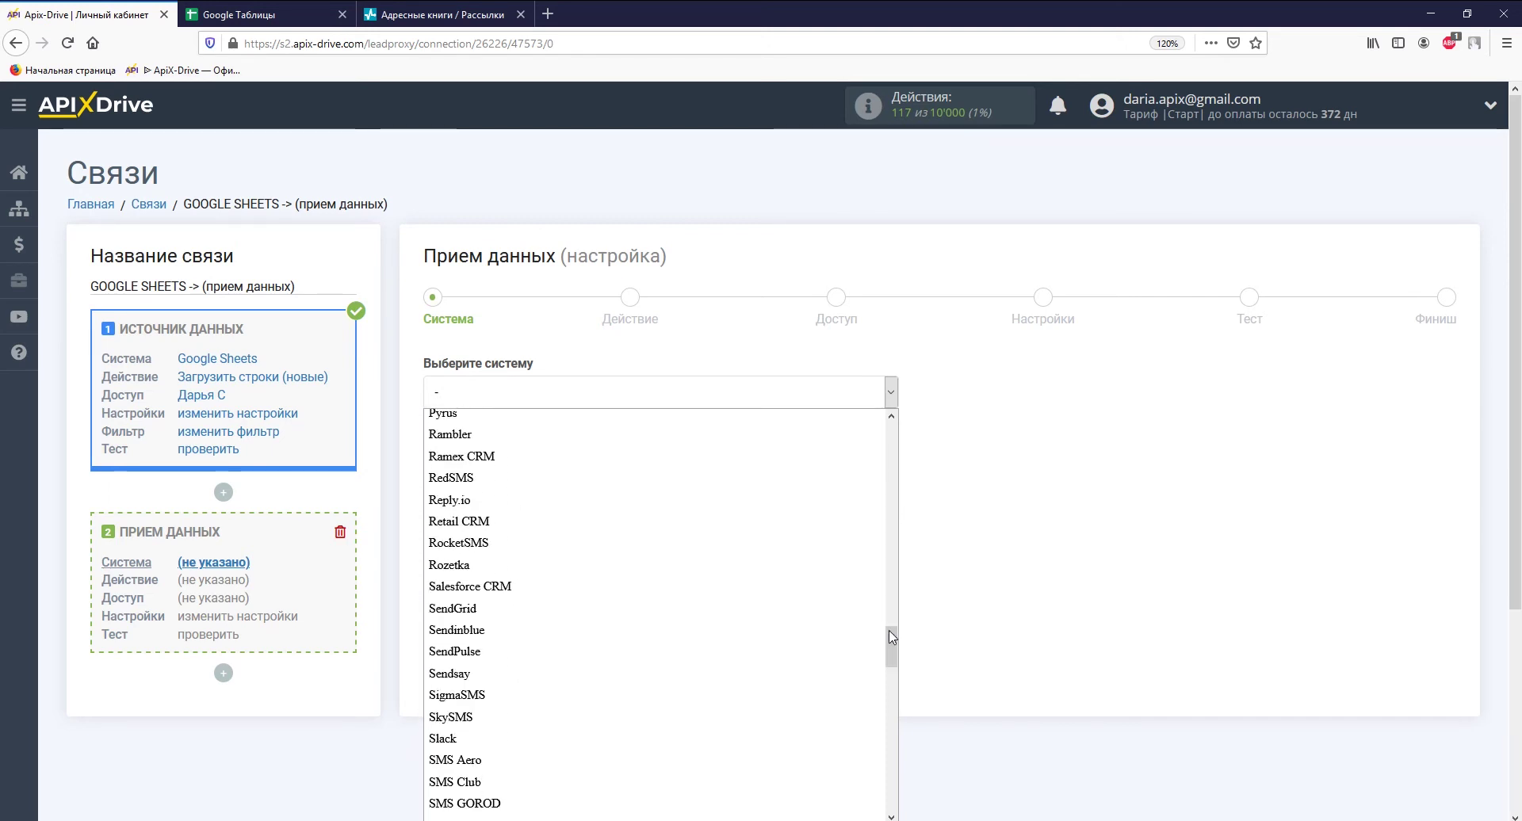
left_click(829, 651)
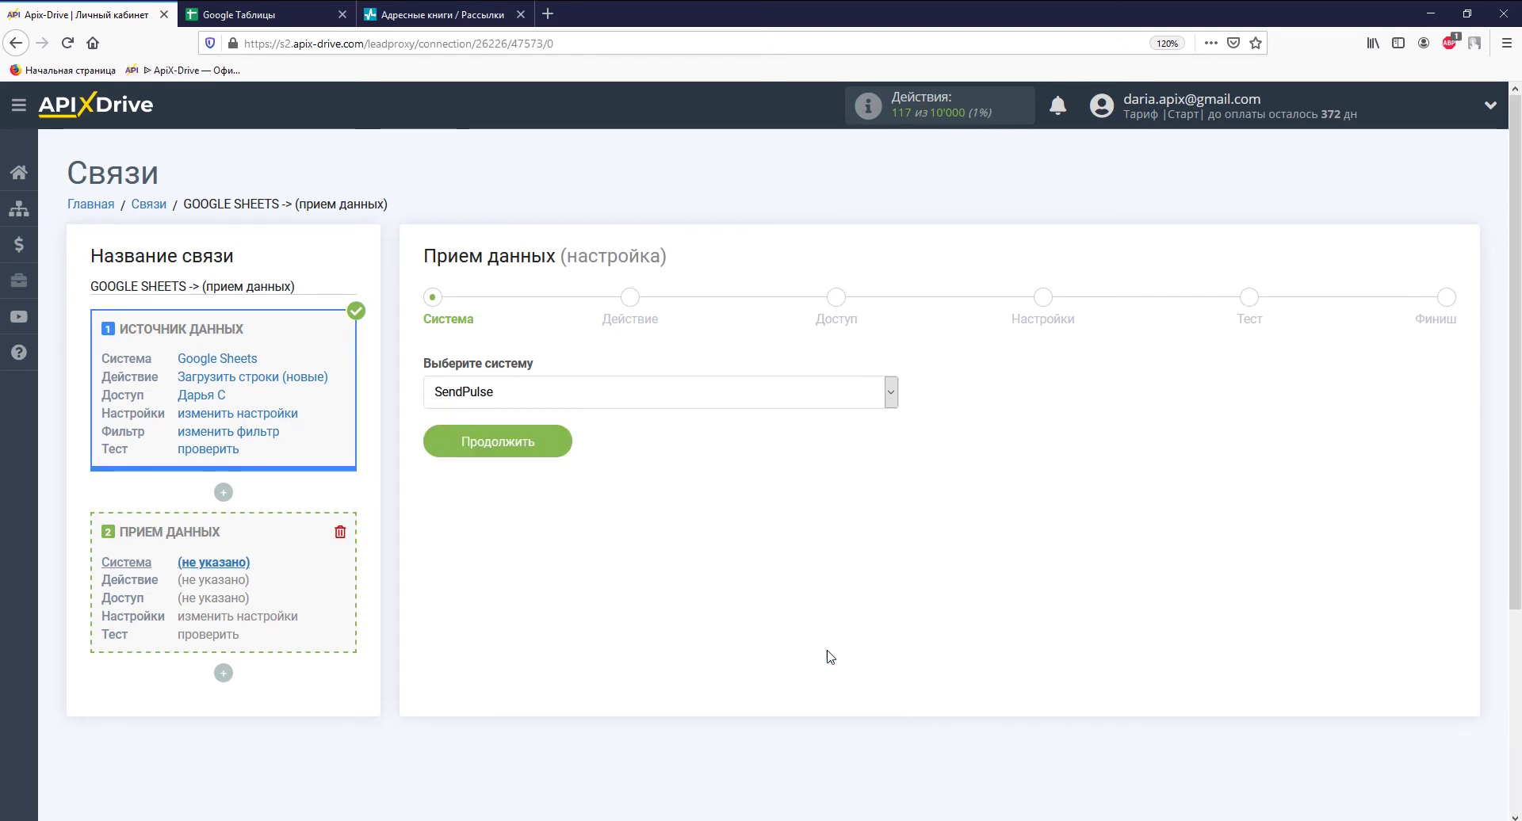
left_click(536, 438)
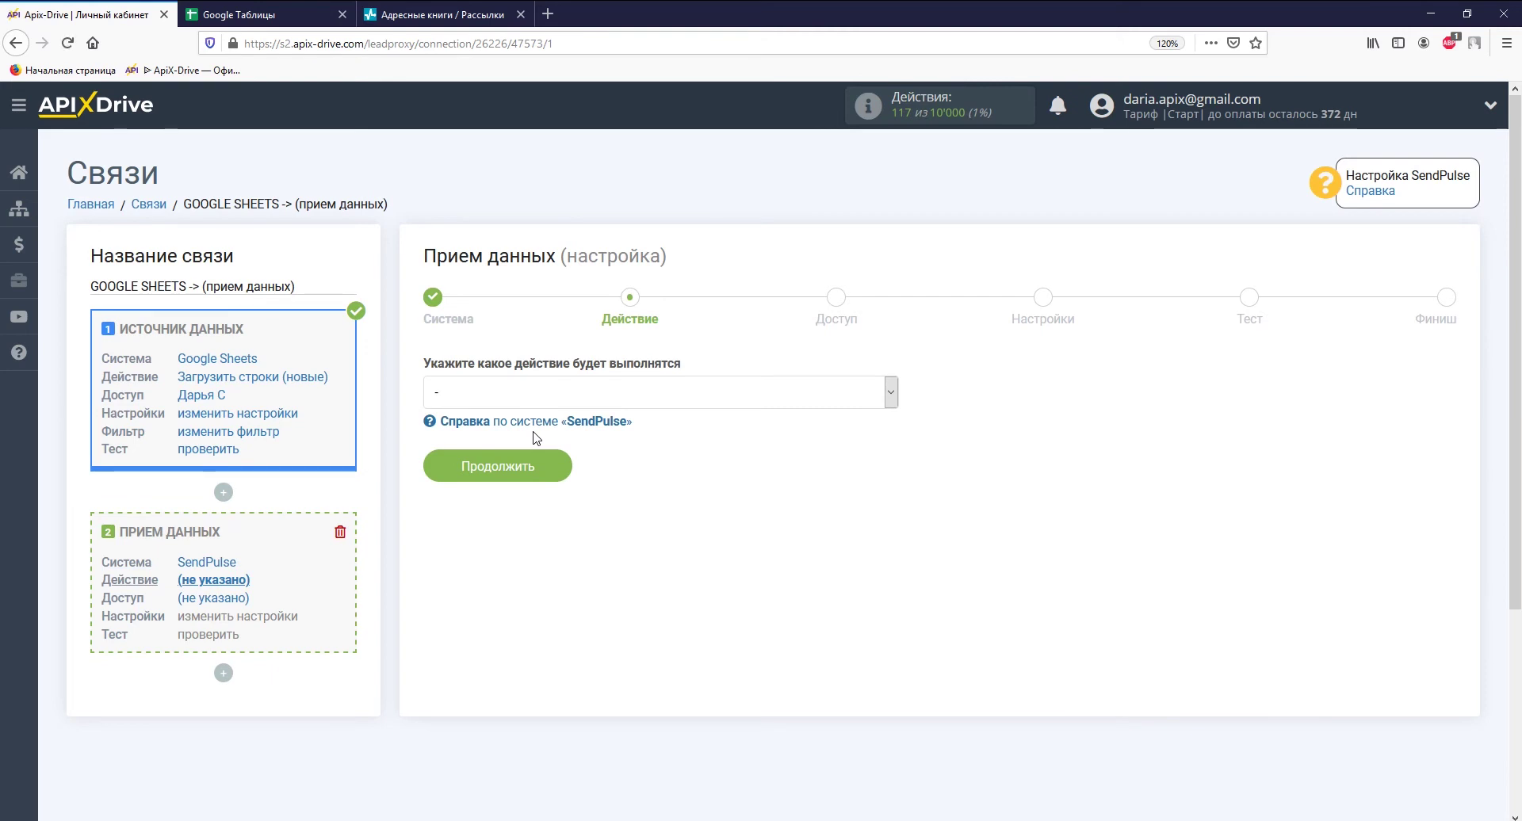
Set the receiver action to Добавить новый E-mail.
left_click(539, 394)
left_click(525, 460)
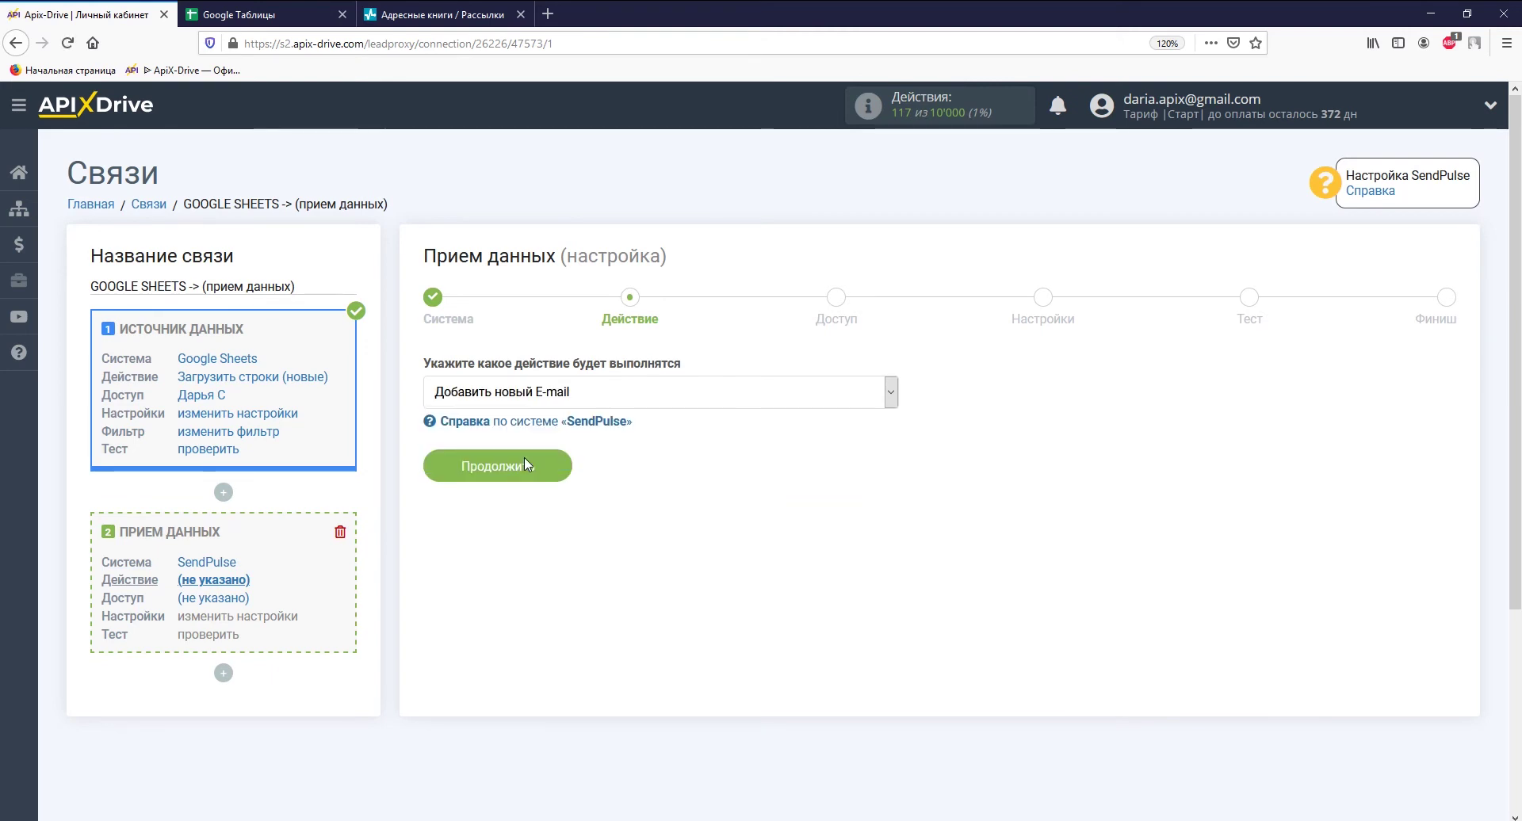
left_click(543, 473)
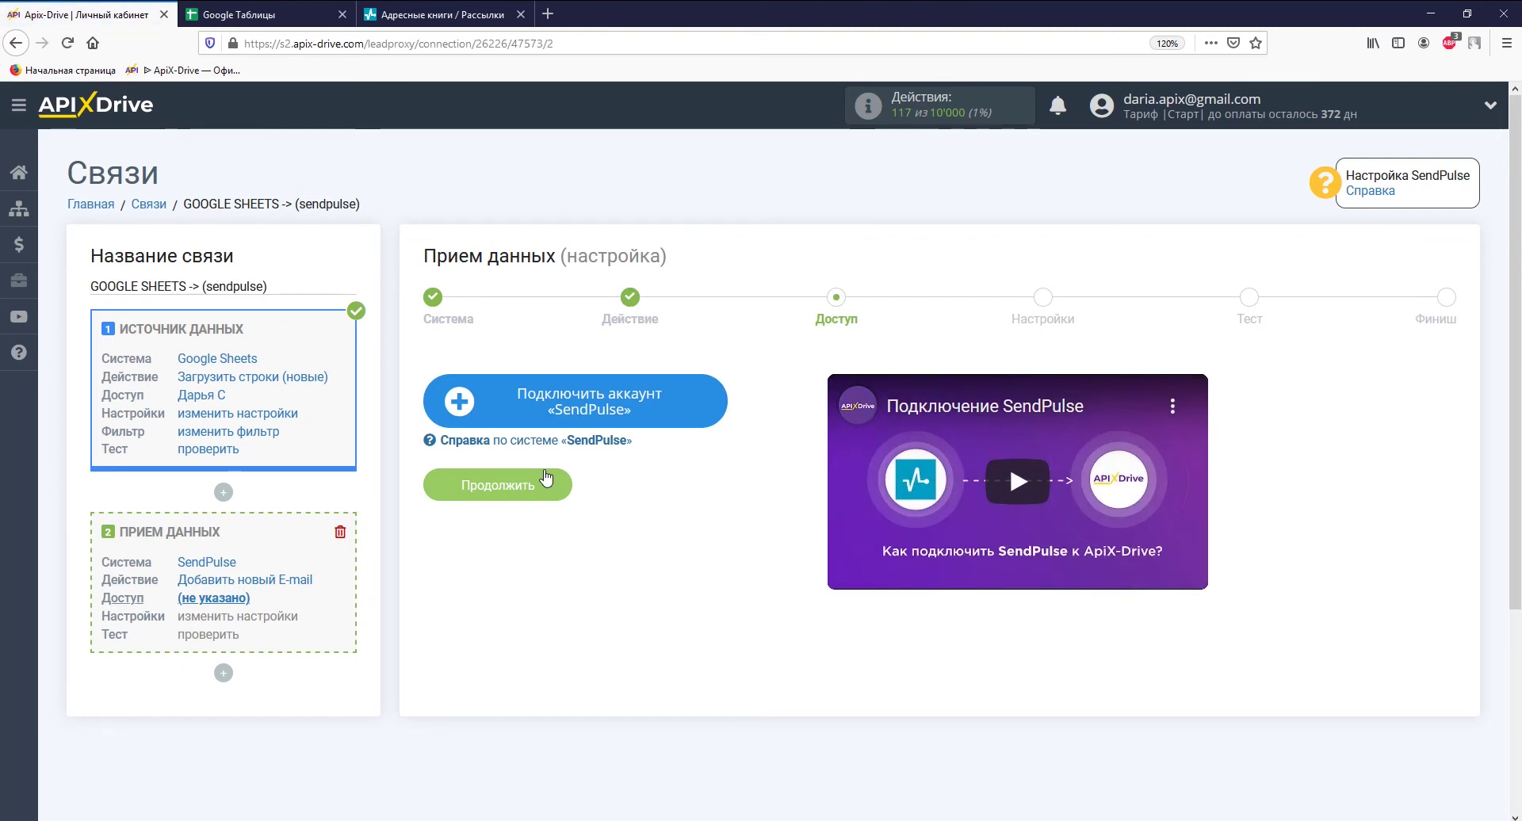
Bring up the SendPulse account connection form, then view SendPulse's Адресные книги page.
left_click(496, 403)
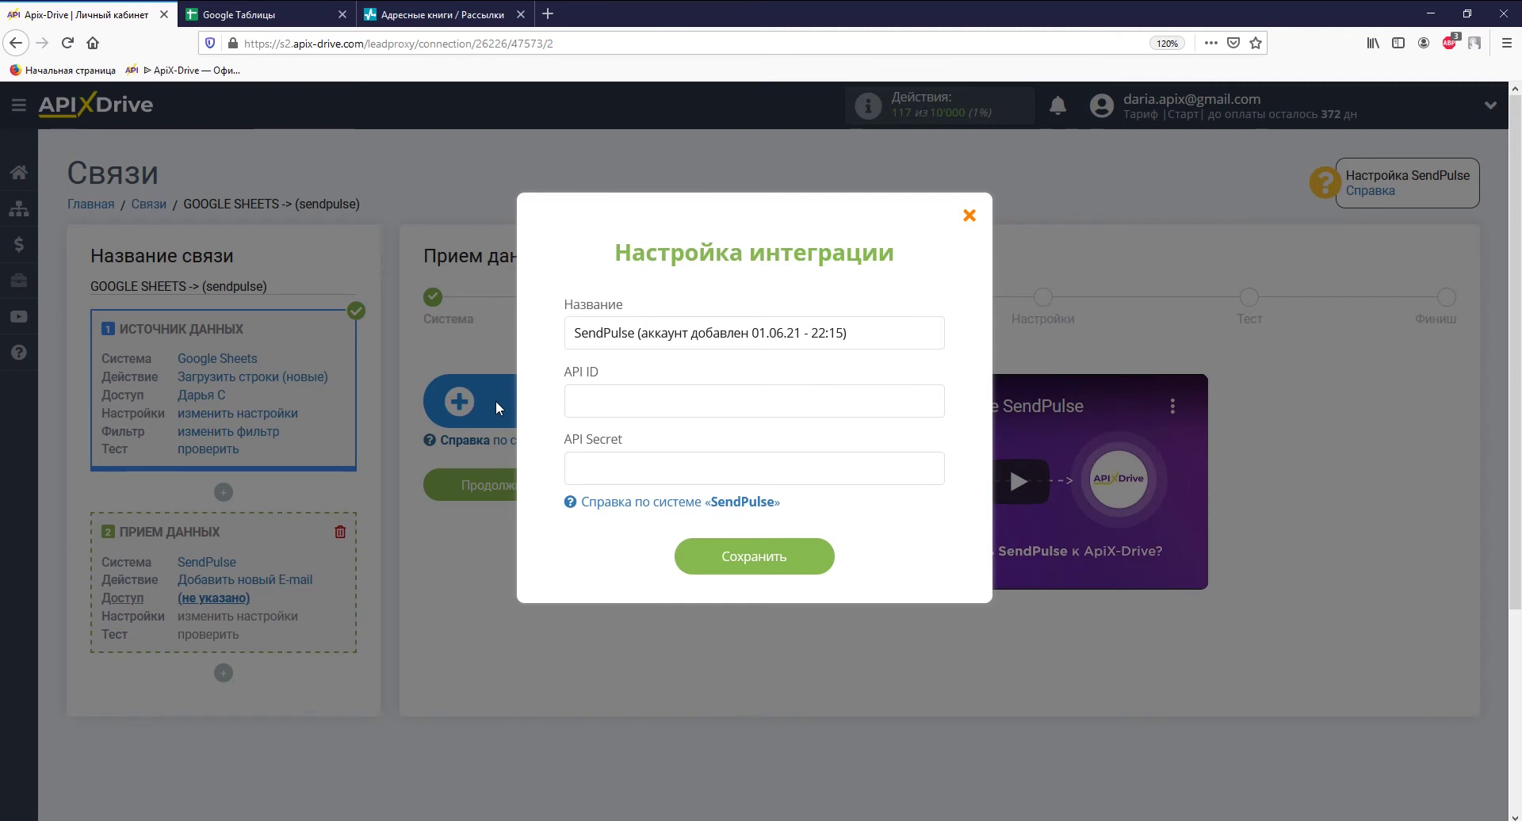
left_click(460, 16)
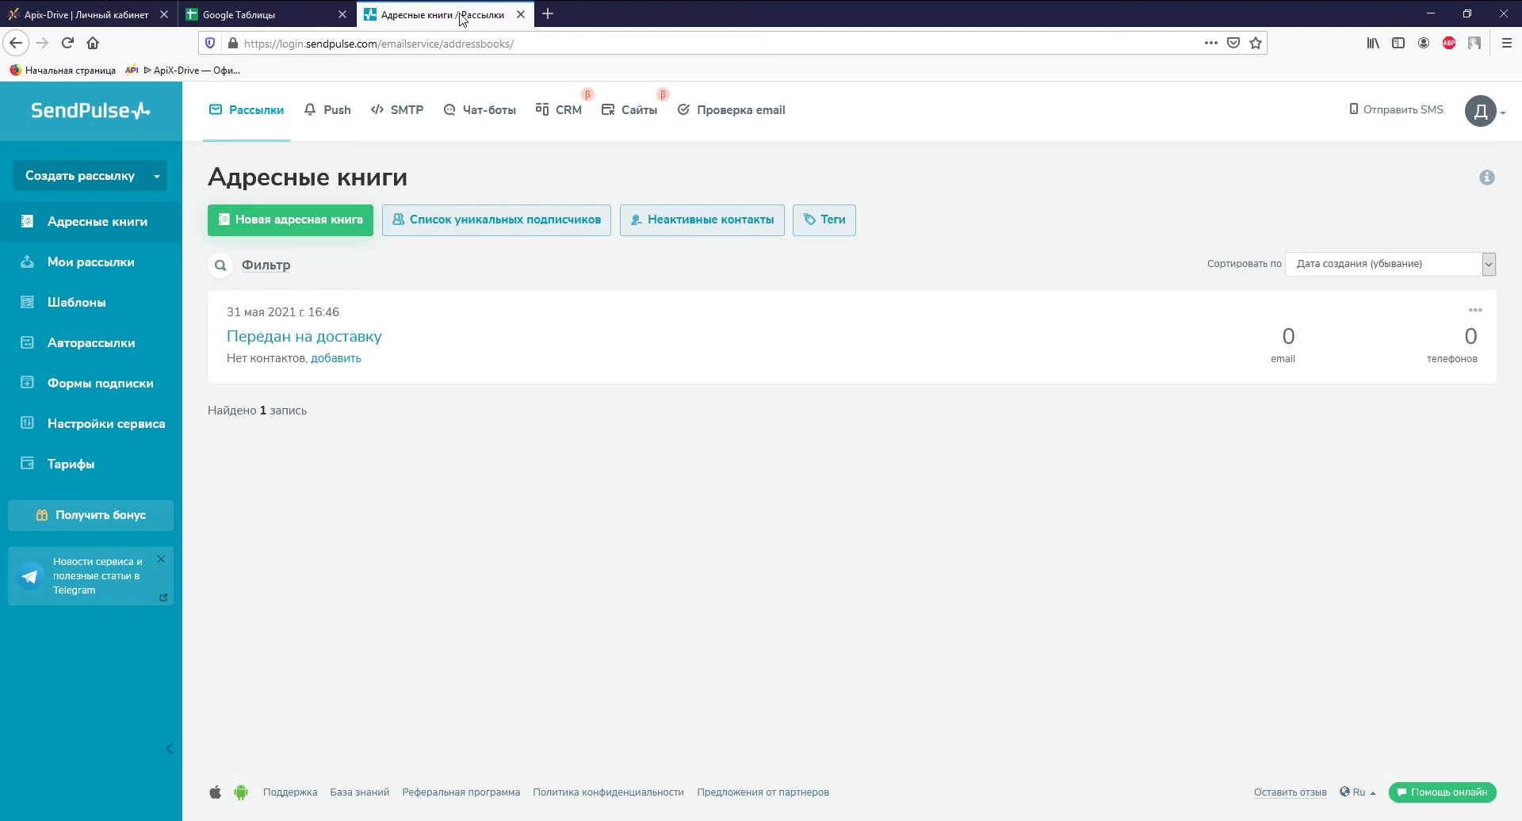
Copy the API ID from SendPulse account settings into ApiX-Drive's API ID field.
left_click(1491, 113)
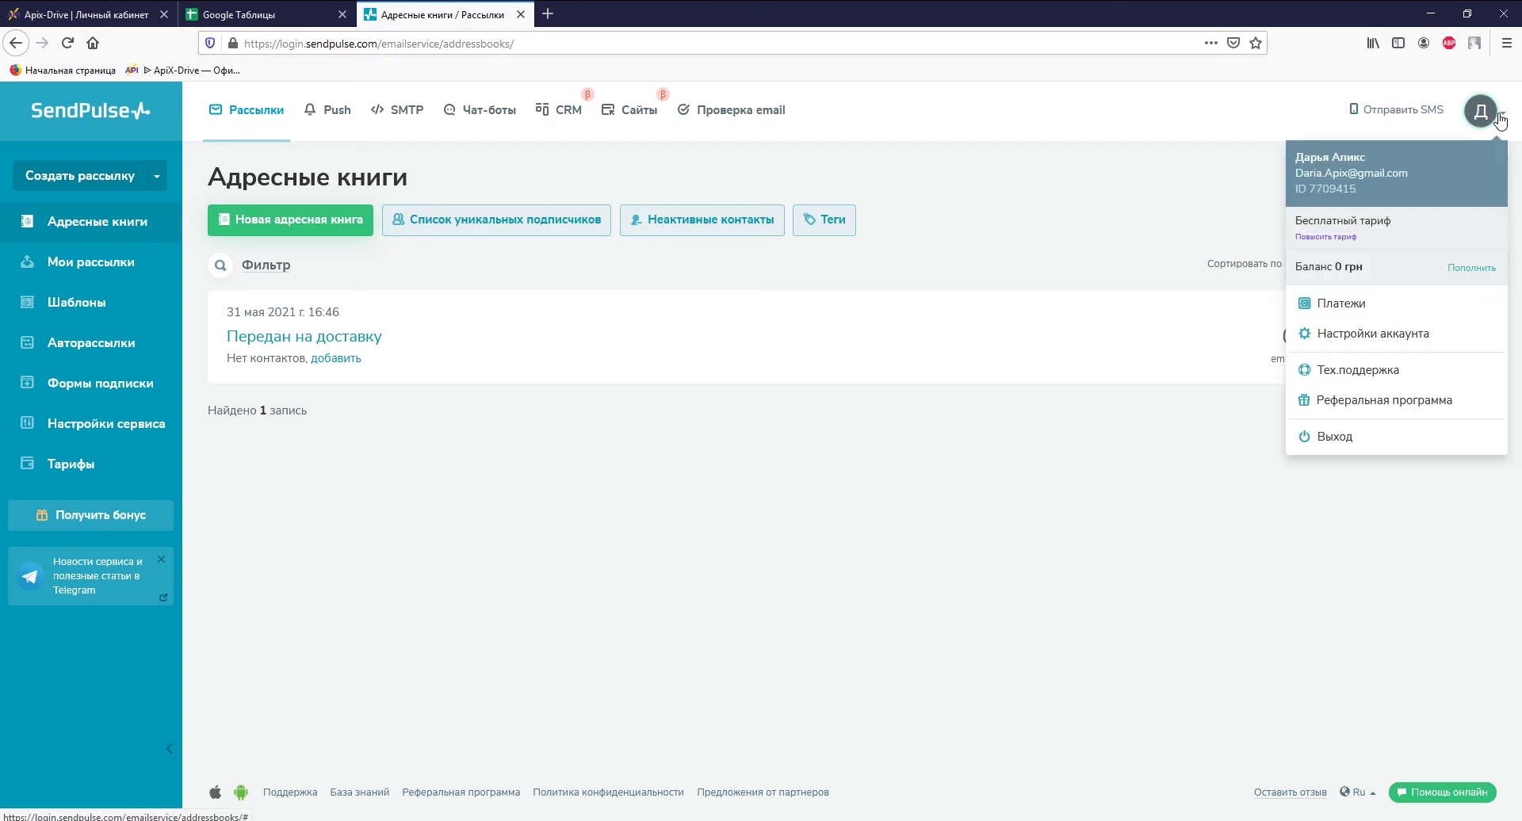
left_click(1412, 346)
left_click(744, 220)
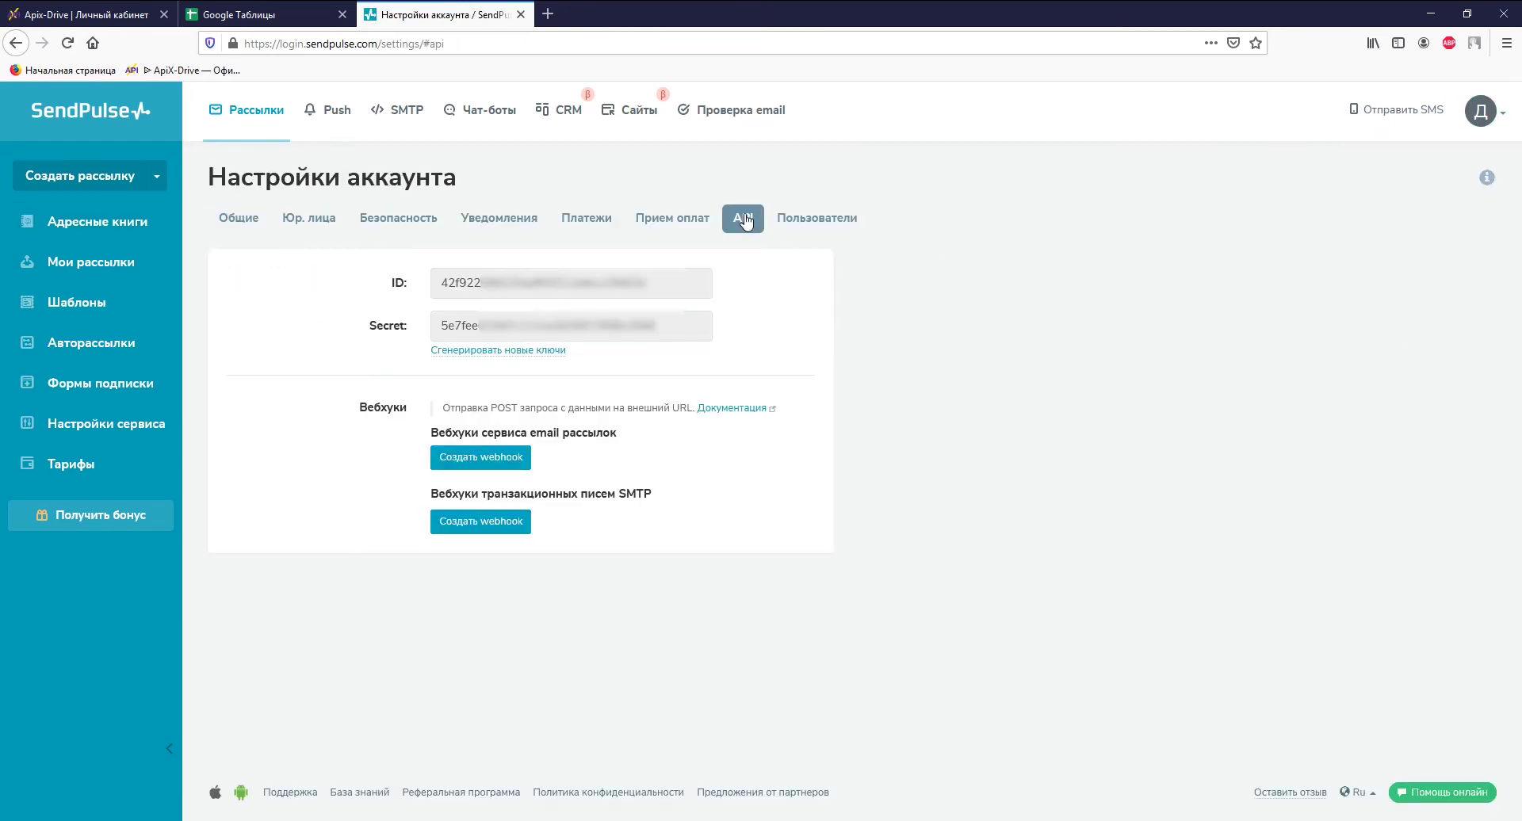
double_click(463, 283)
right_click(444, 290)
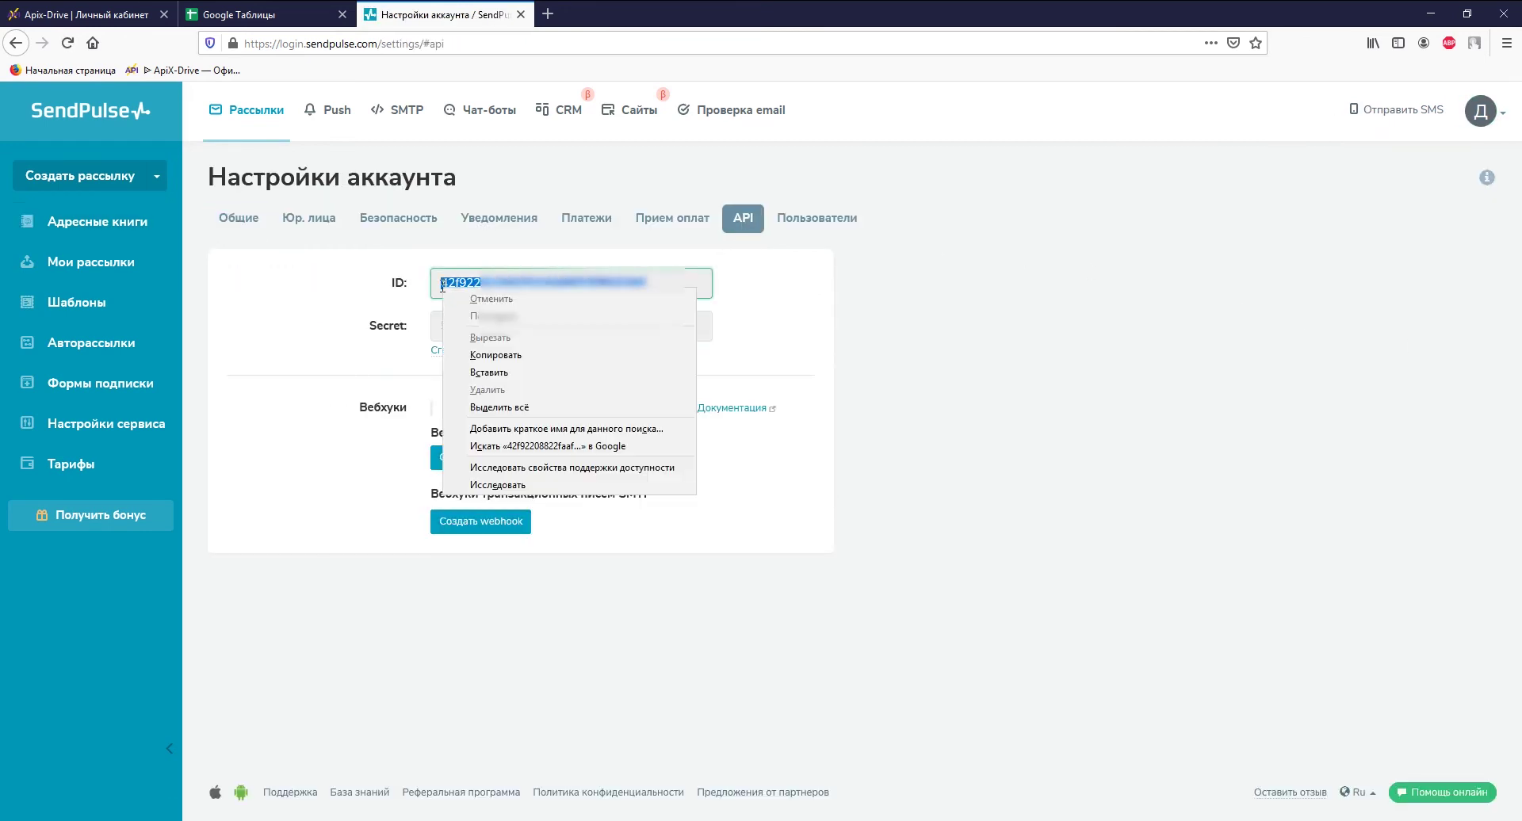
left_click(492, 354)
left_click(87, 14)
right_click(574, 388)
left_click(602, 475)
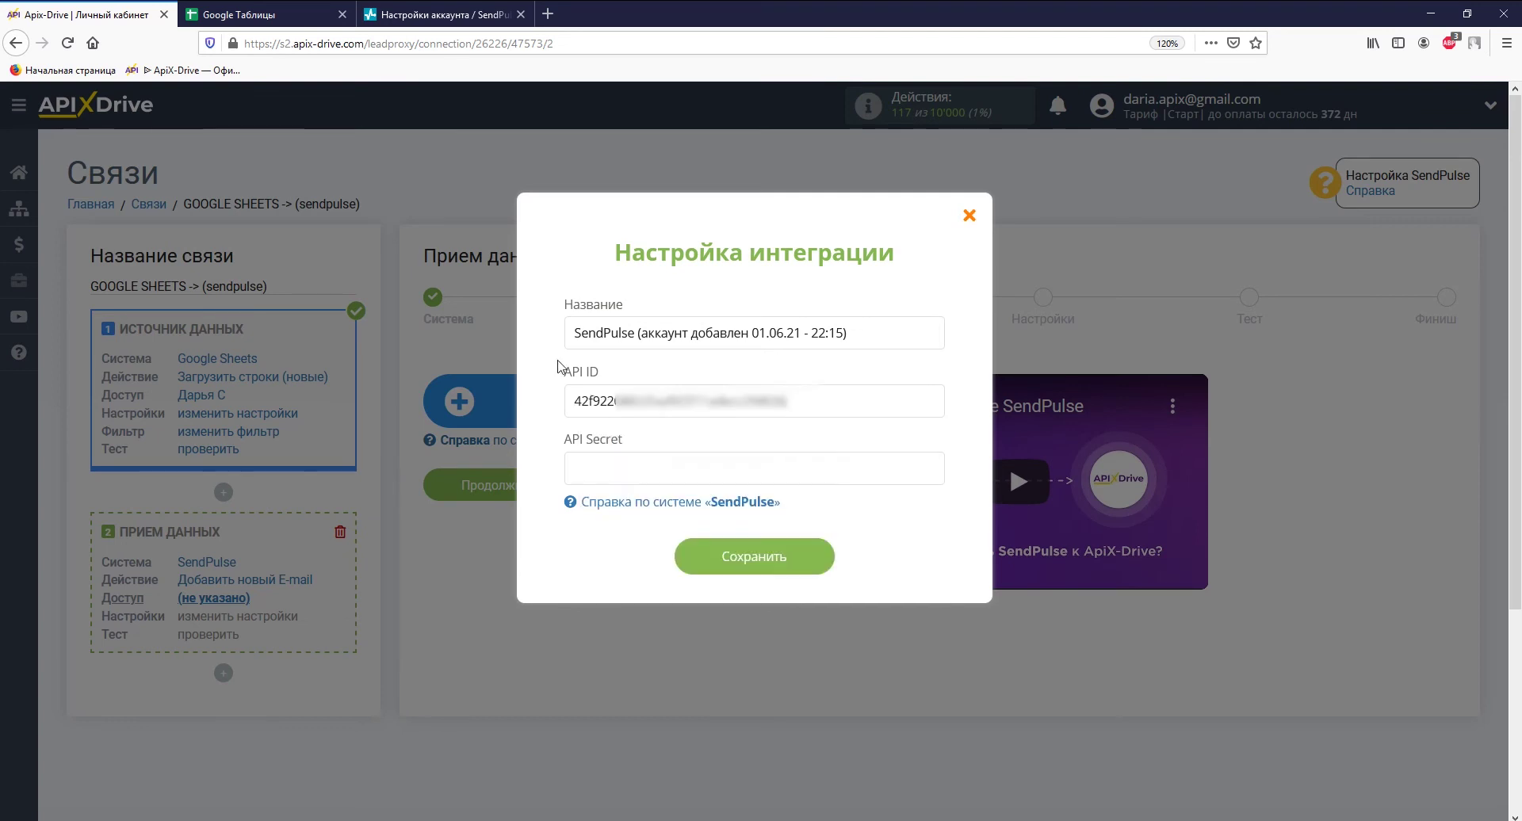
Copy the SendPulse Secret into the API Secret field and save the credentials.
left_click(440, 14)
left_click_drag(652, 325, 439, 325)
right_click(443, 326)
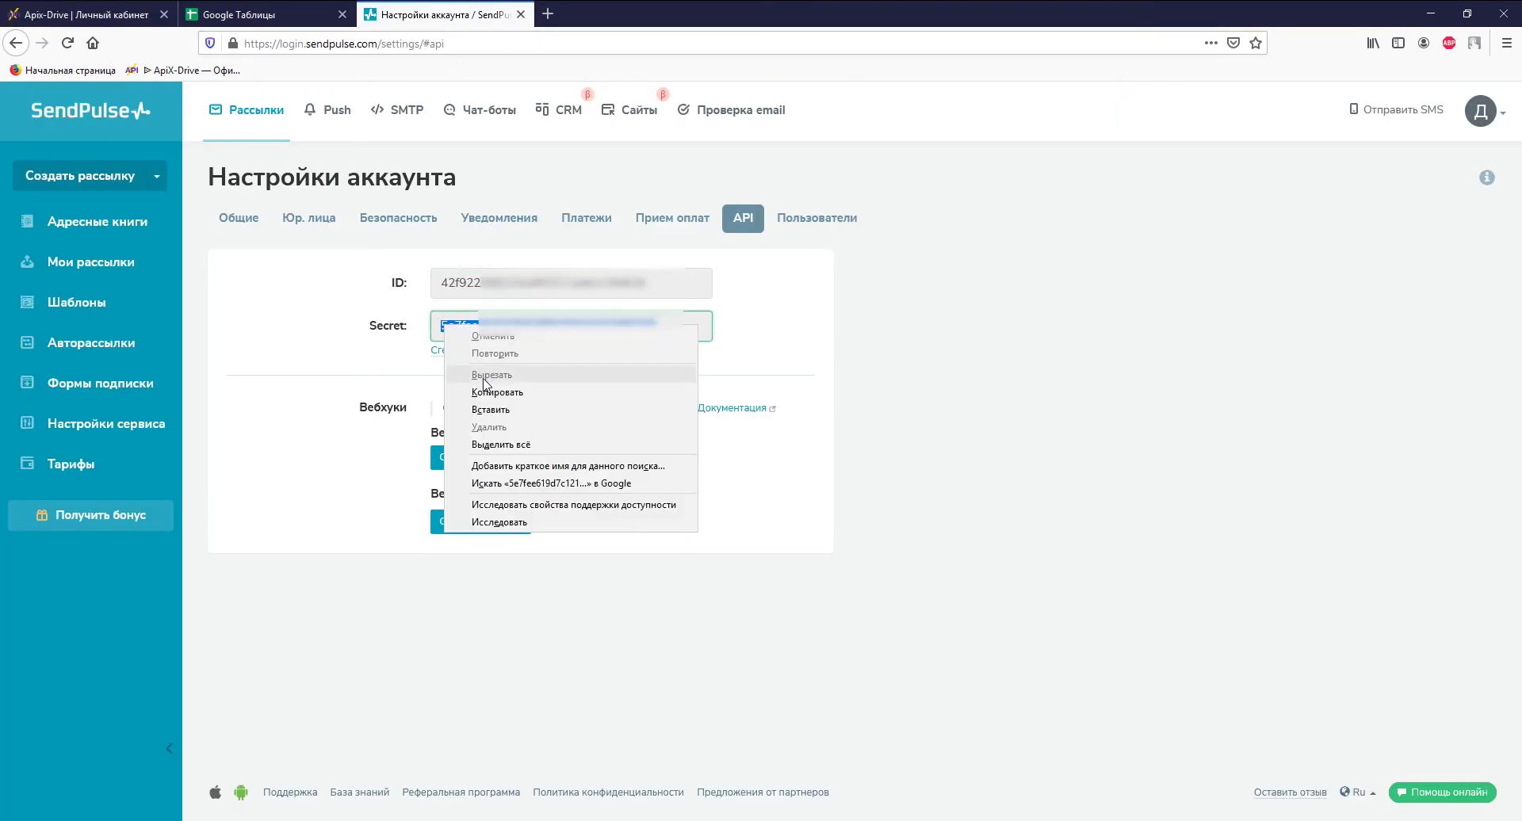
left_click(488, 392)
left_click(87, 14)
right_click(617, 470)
left_click(689, 560)
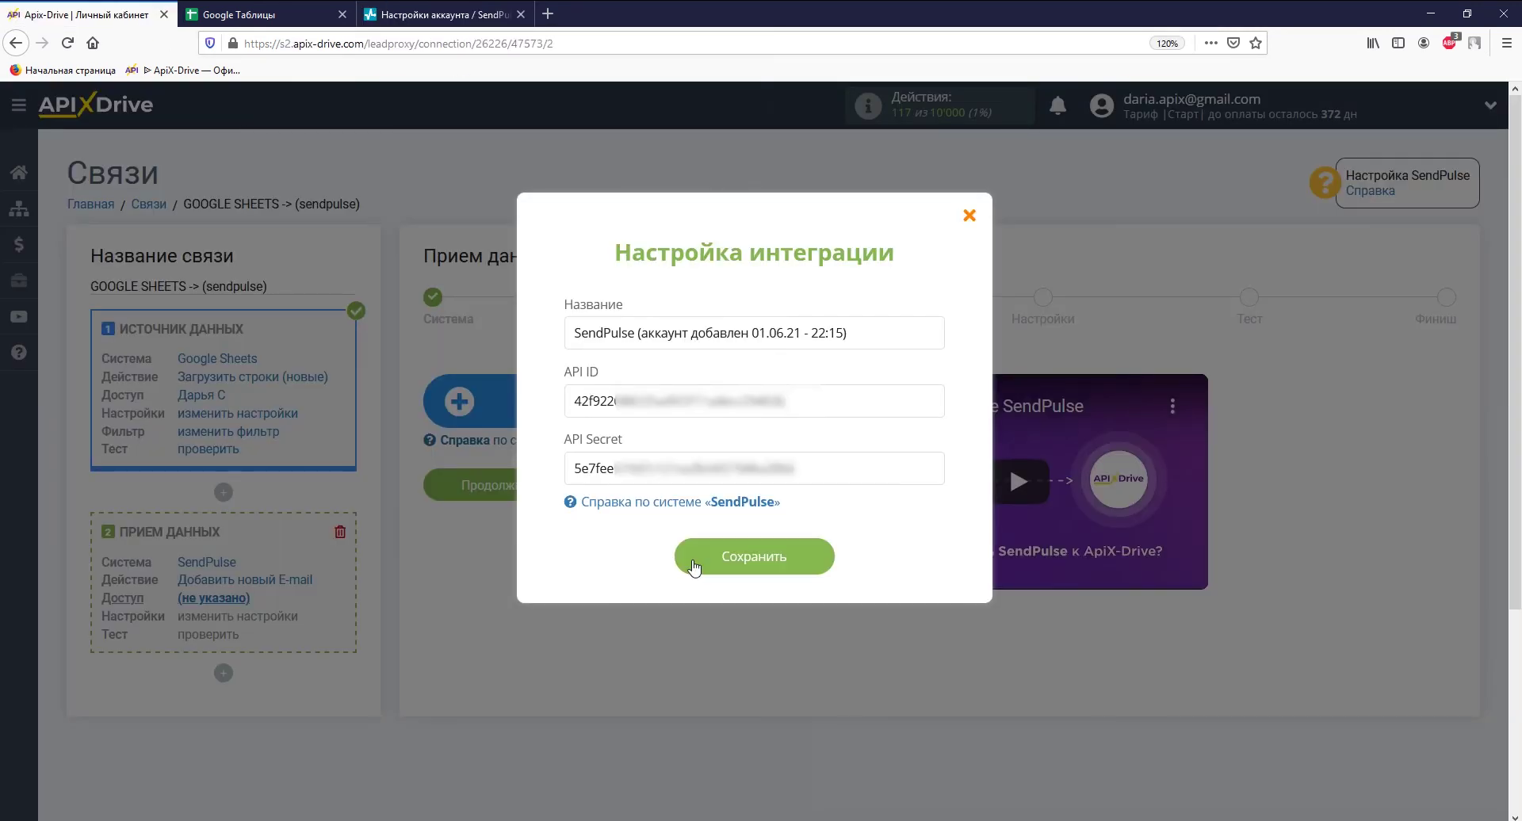
left_click(695, 565)
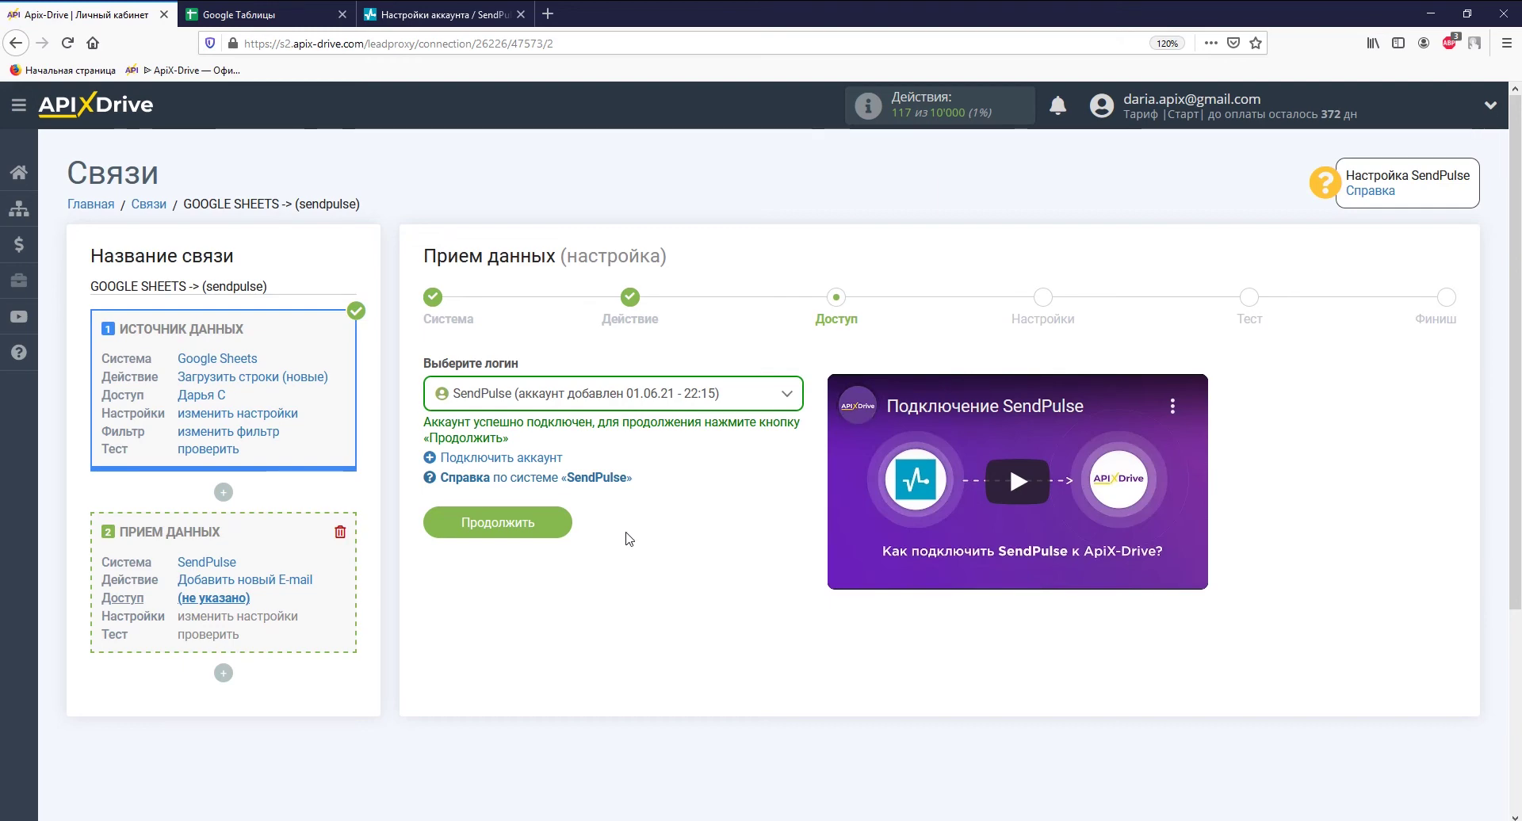
Choose the Передан на доставку address book in the receiver settings.
left_click(559, 523)
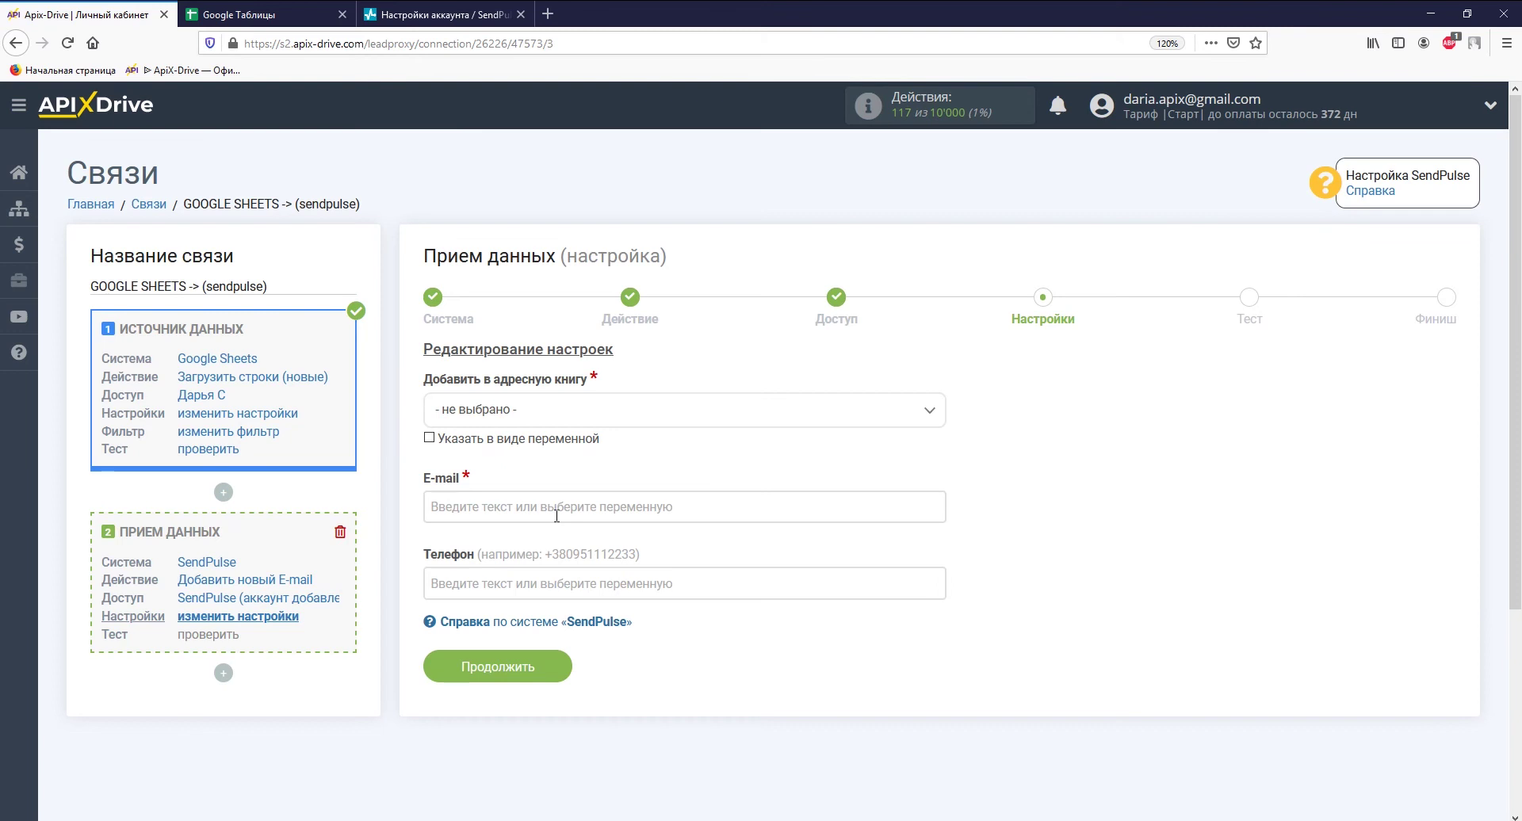
left_click(545, 422)
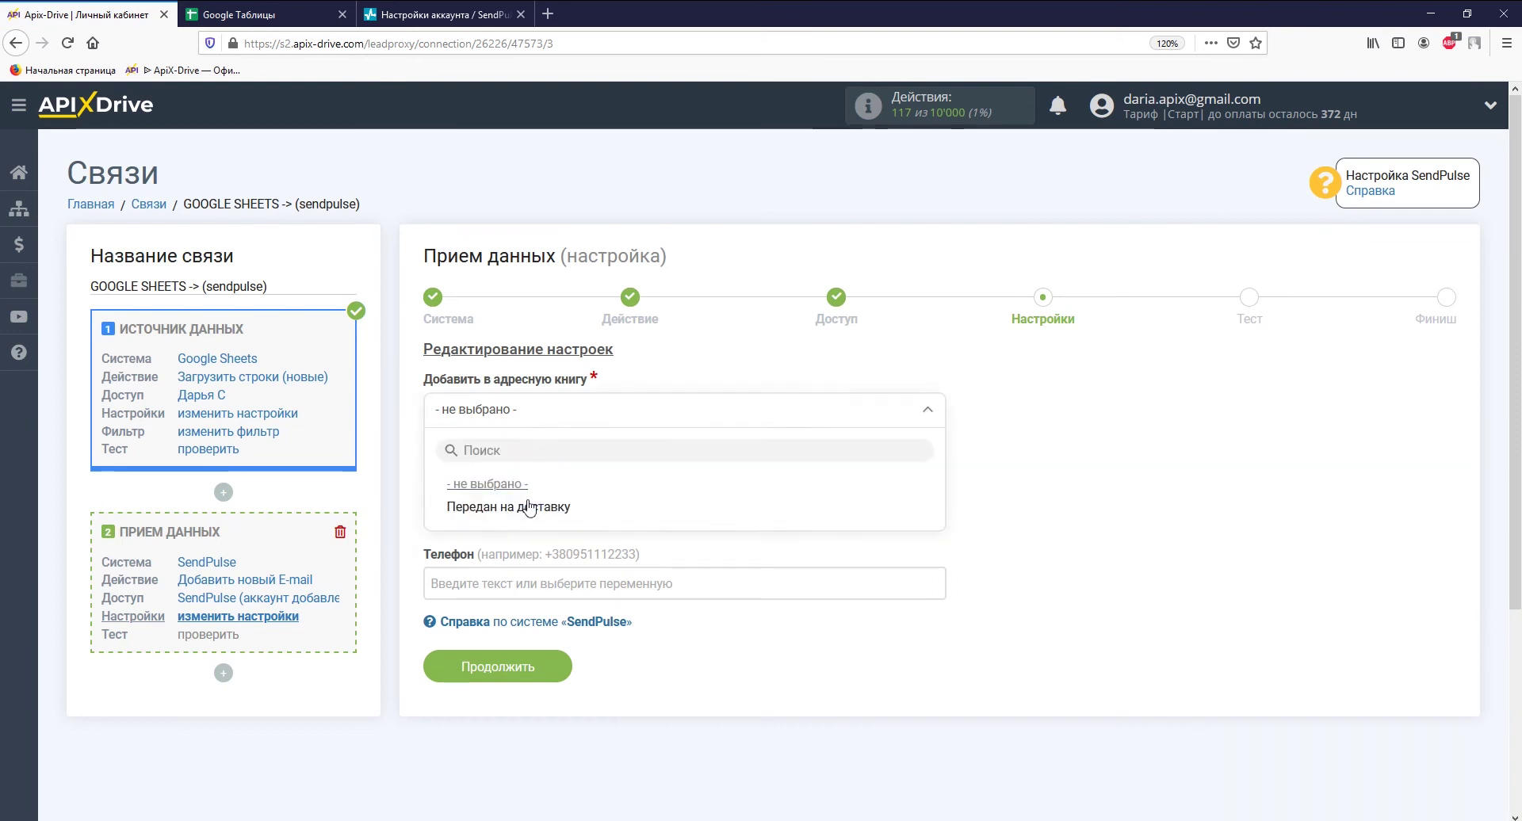
left_click(527, 503)
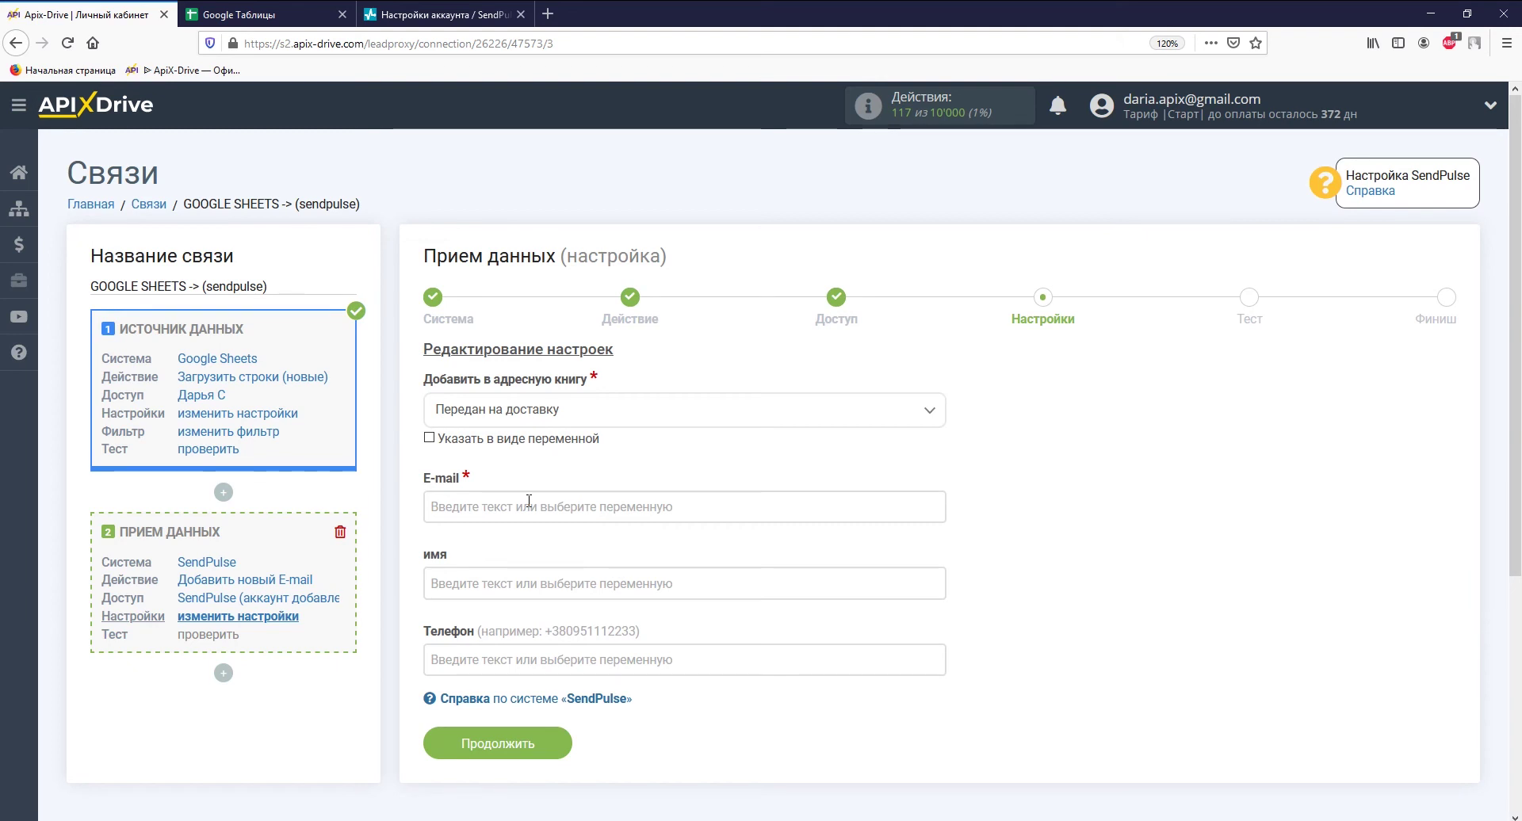
Map E-mail to Колонка B, имя to Колонка A and Телефон to Колонка C.
left_click(528, 501)
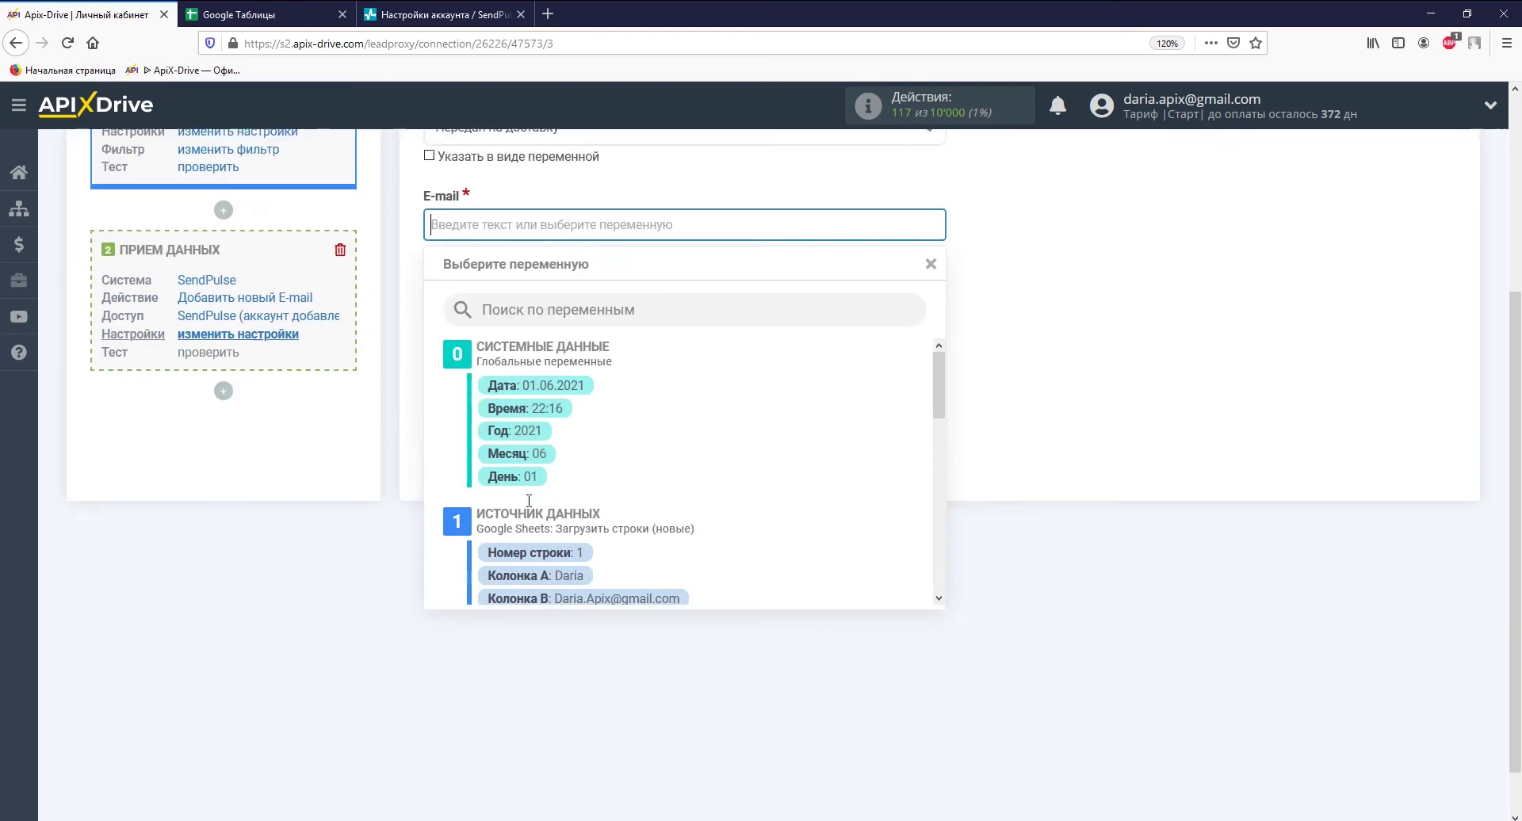
left_click(533, 595)
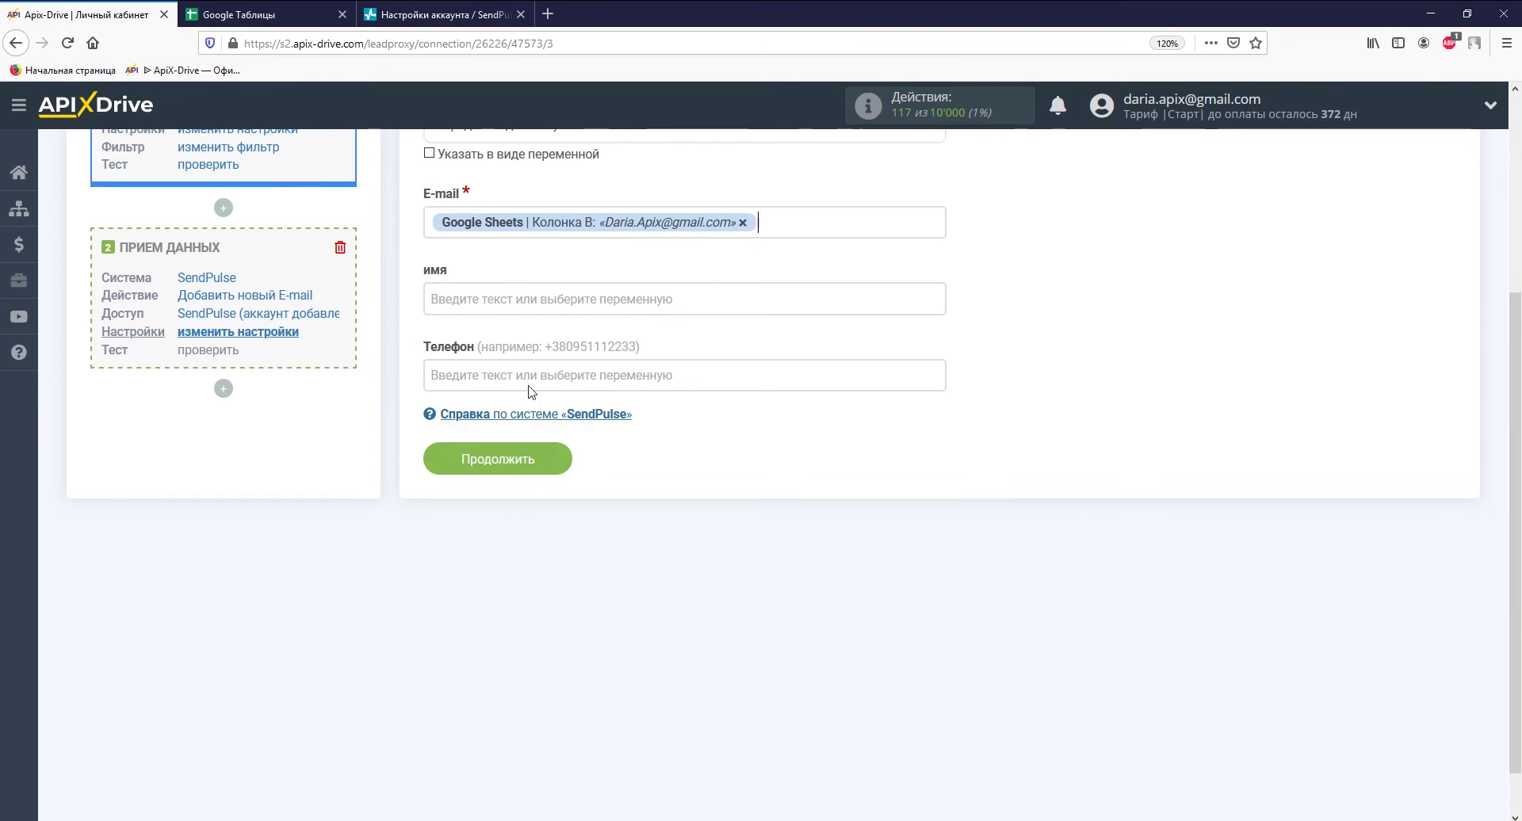
left_click(526, 308)
left_click(523, 598)
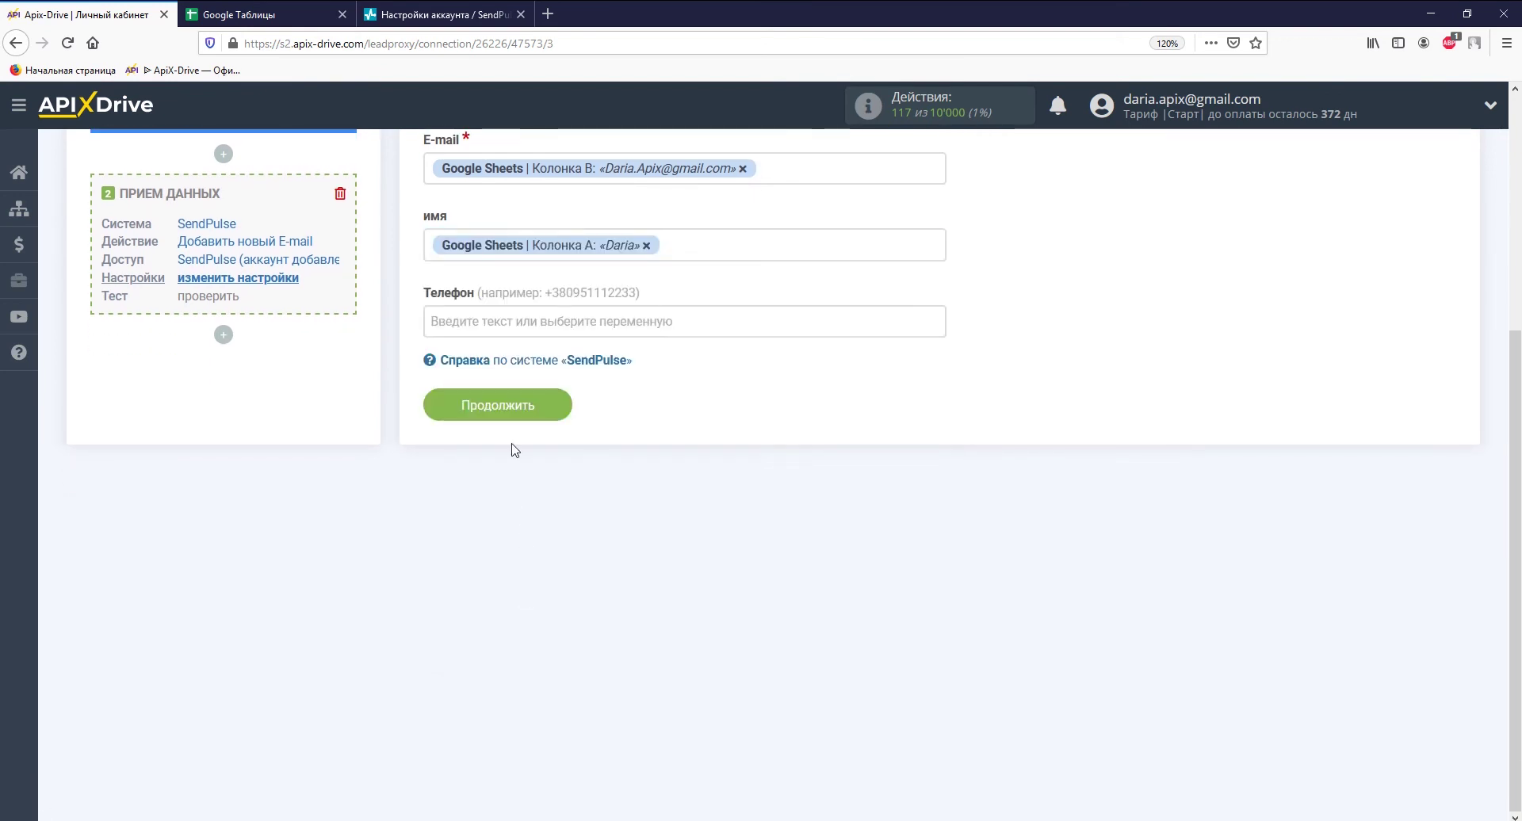
left_click(517, 321)
left_click_drag(938, 482, 939, 524)
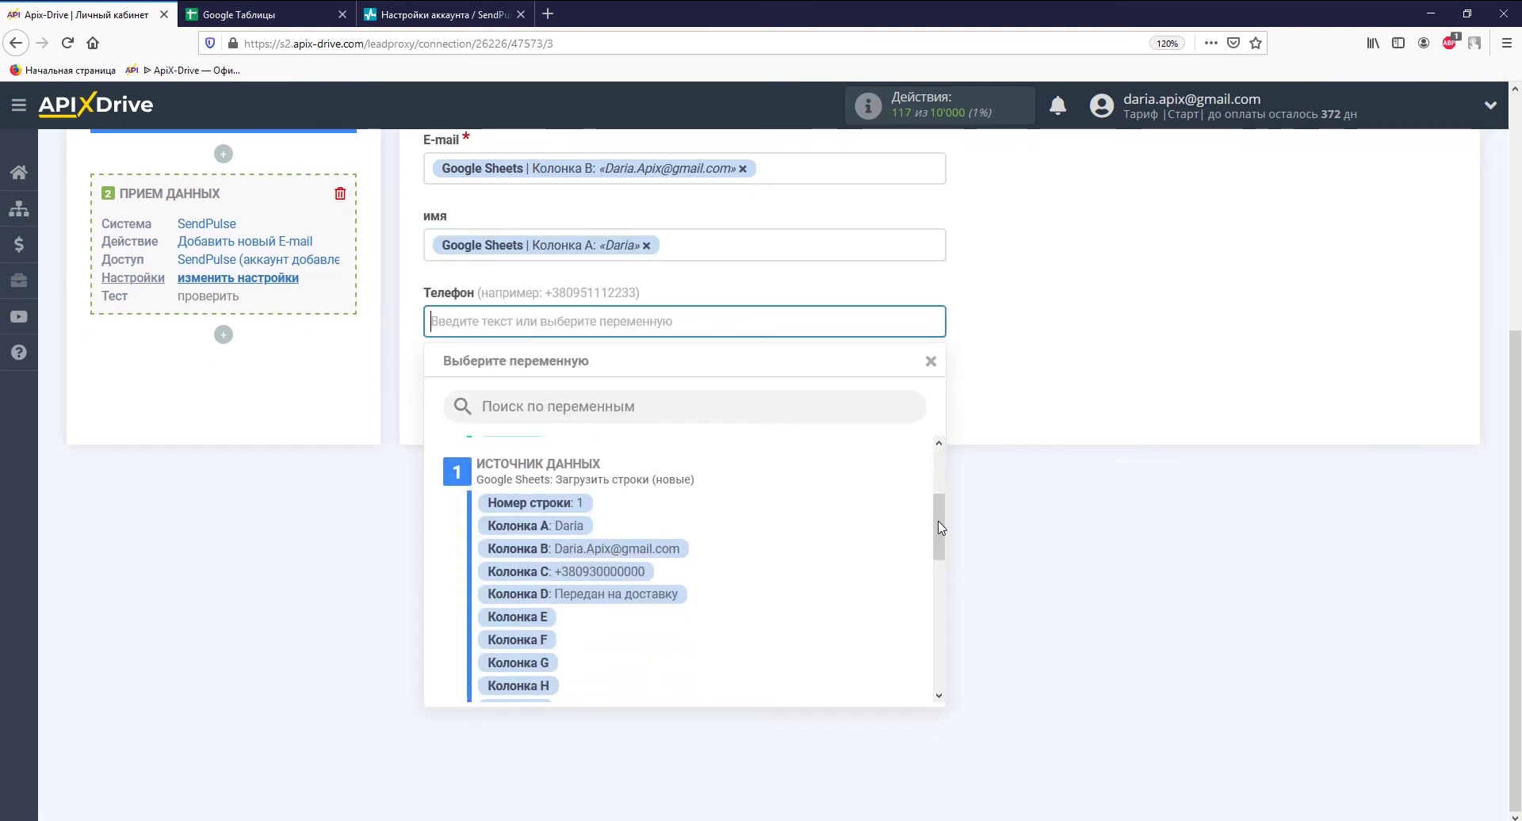
left_click(669, 566)
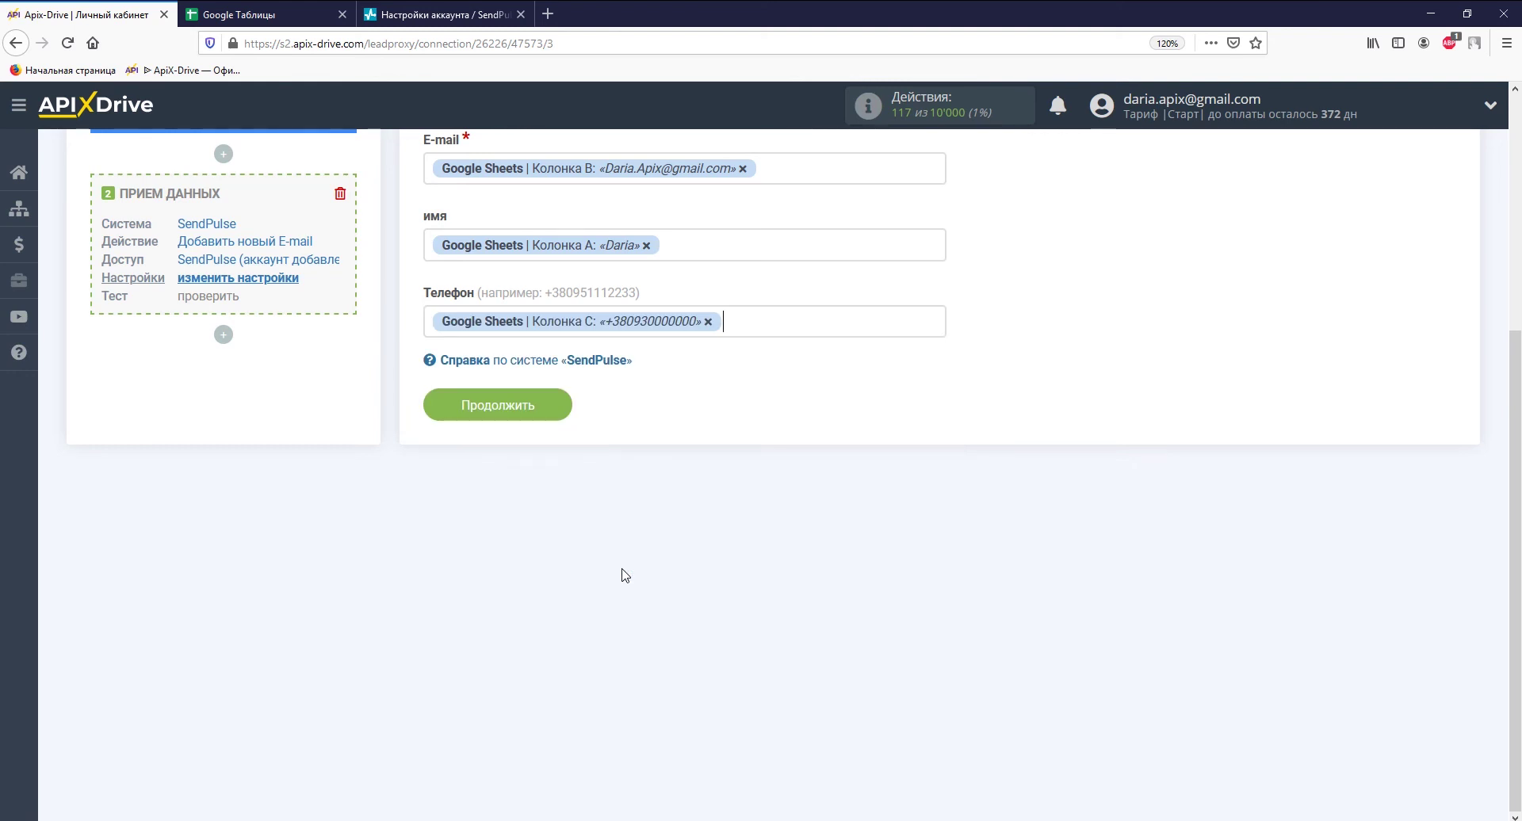
left_click(552, 406)
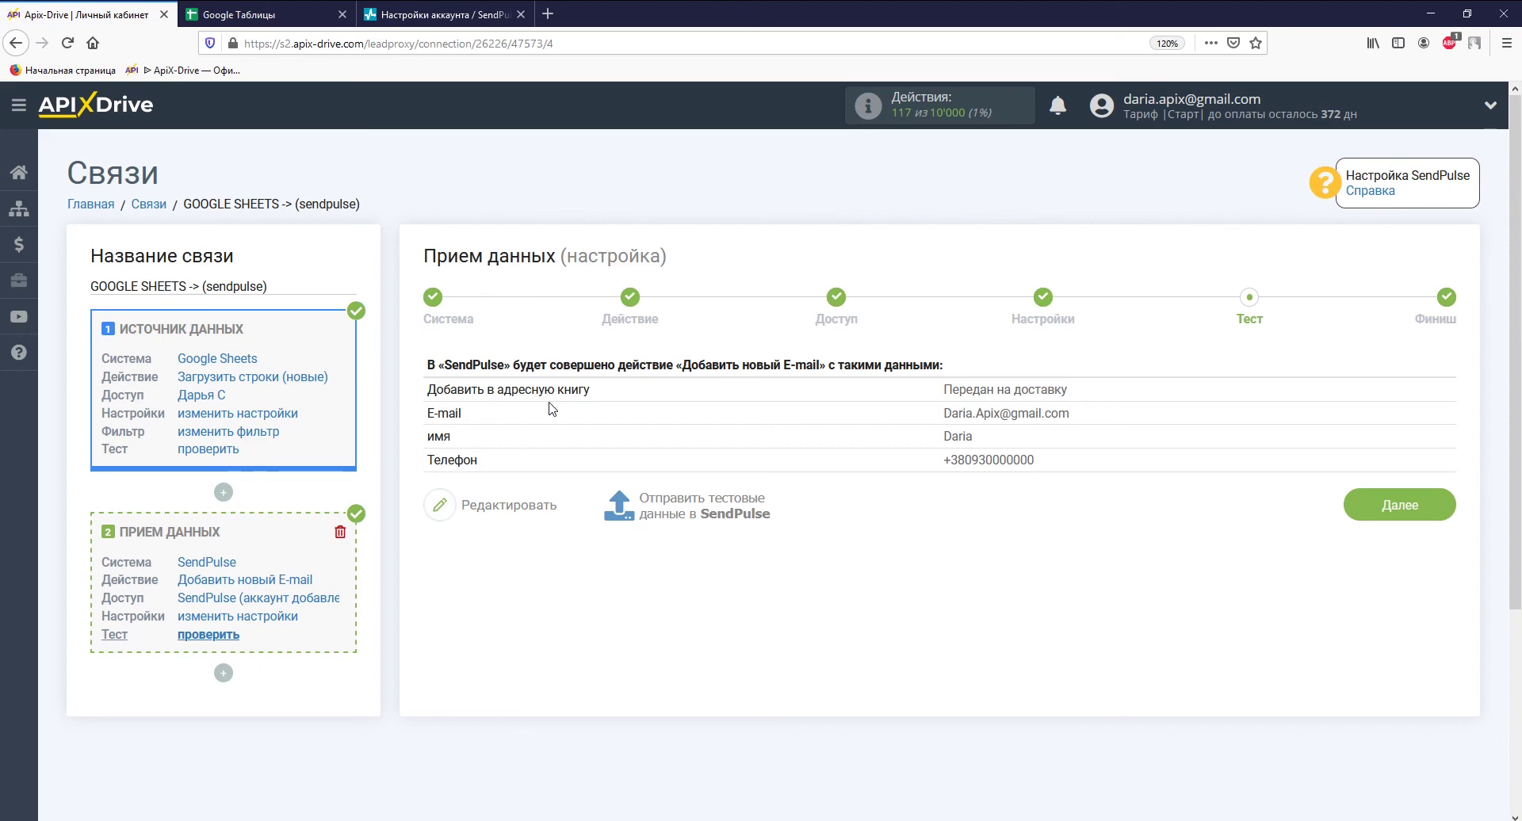
Send test data to SendPulse and confirm the new contact in its address books.
left_click(620, 507)
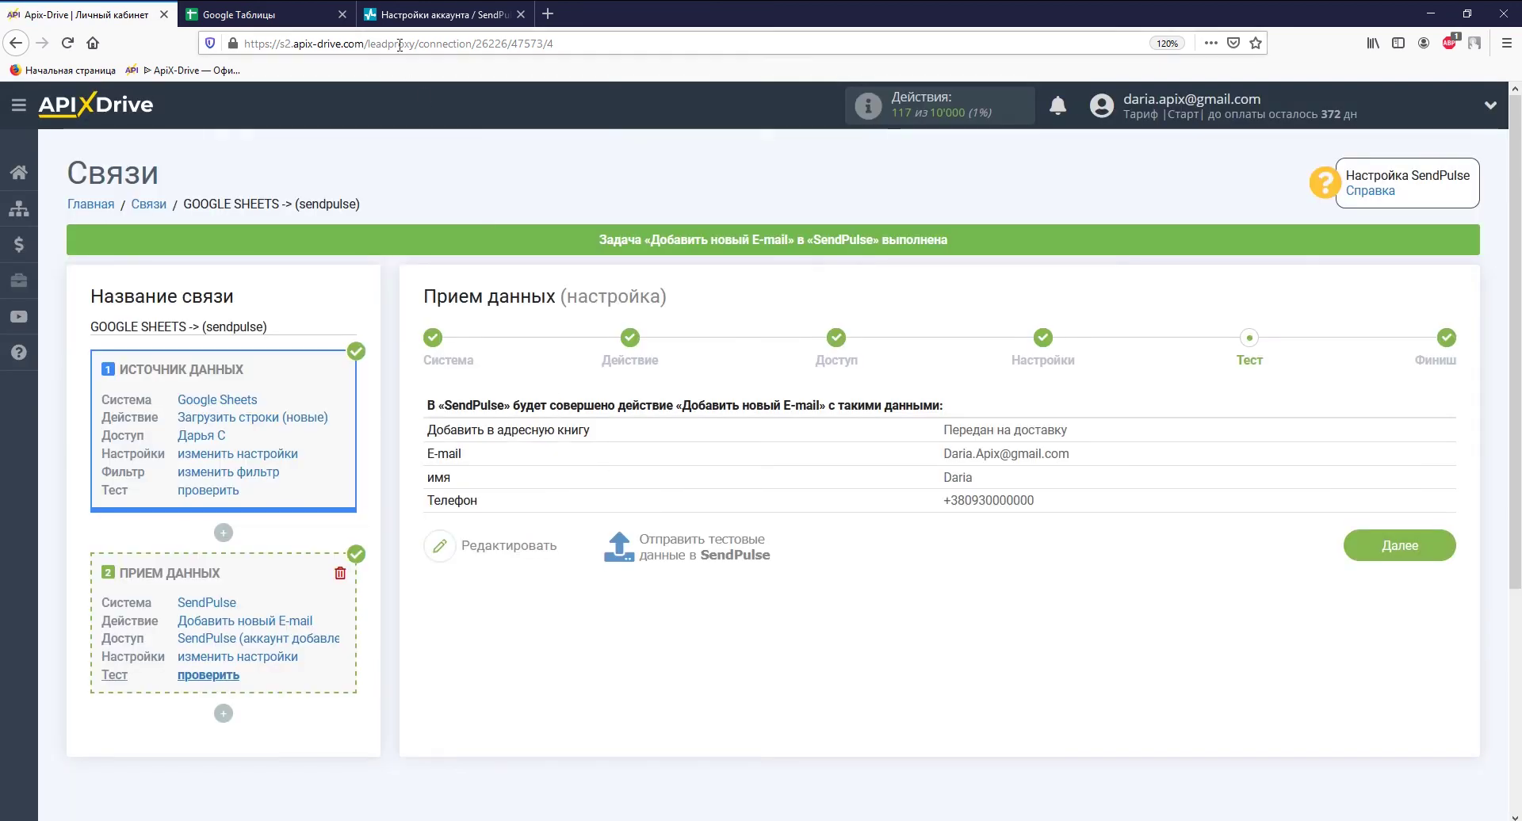
left_click(372, 14)
left_click(147, 230)
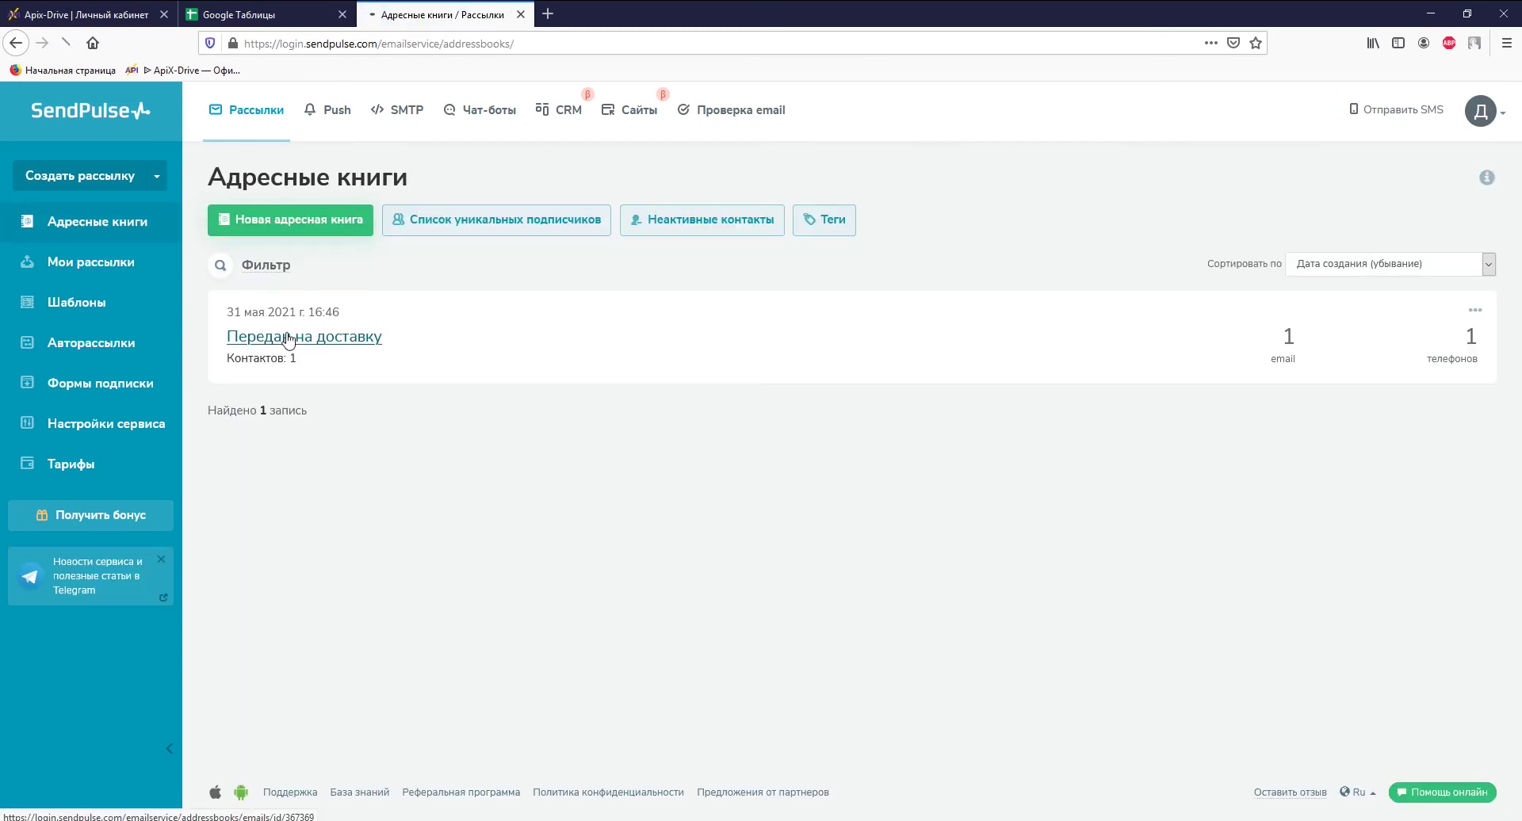
Confirm the test contact appears in the Передан на доставку book, then continue ApiX-Drive to the finish step.
left_click(288, 340)
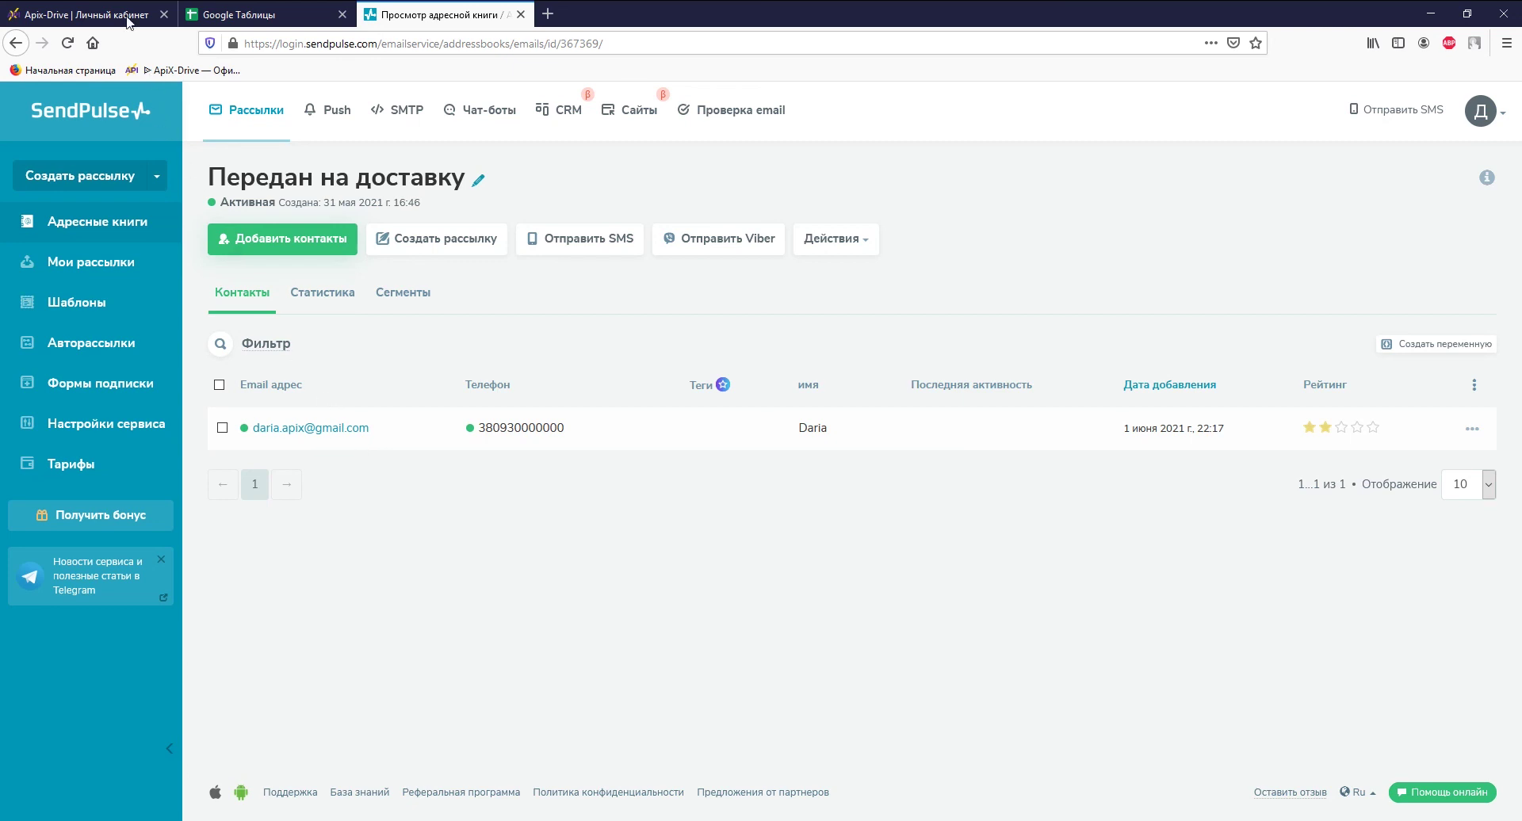
left_click(87, 14)
left_click(1347, 545)
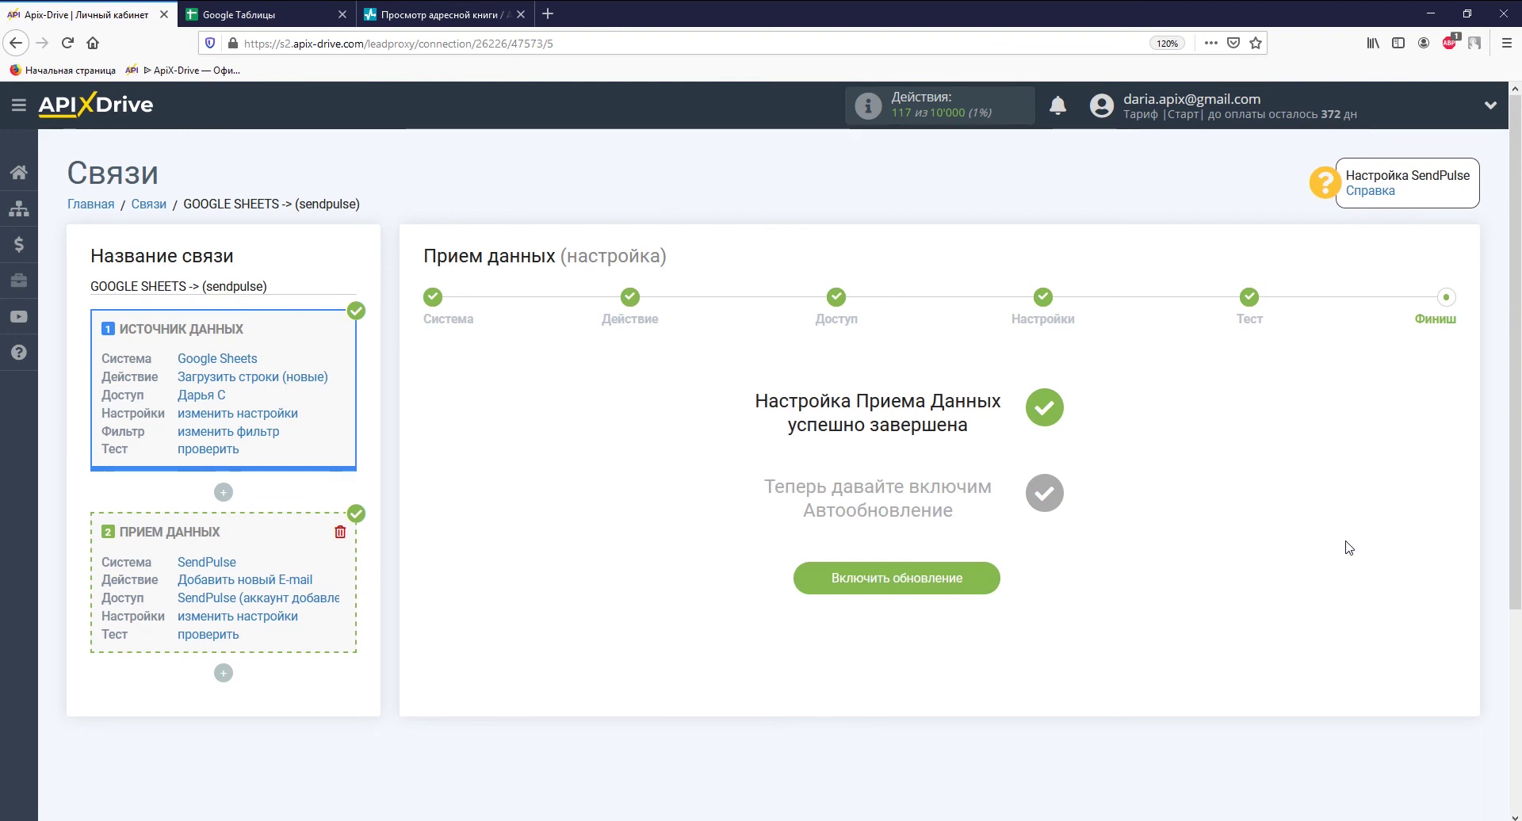
Enable auto-update on the GOOGLE SHEETS -> (sendpulse) connection and save a 5 минут update interval.
left_click(961, 578)
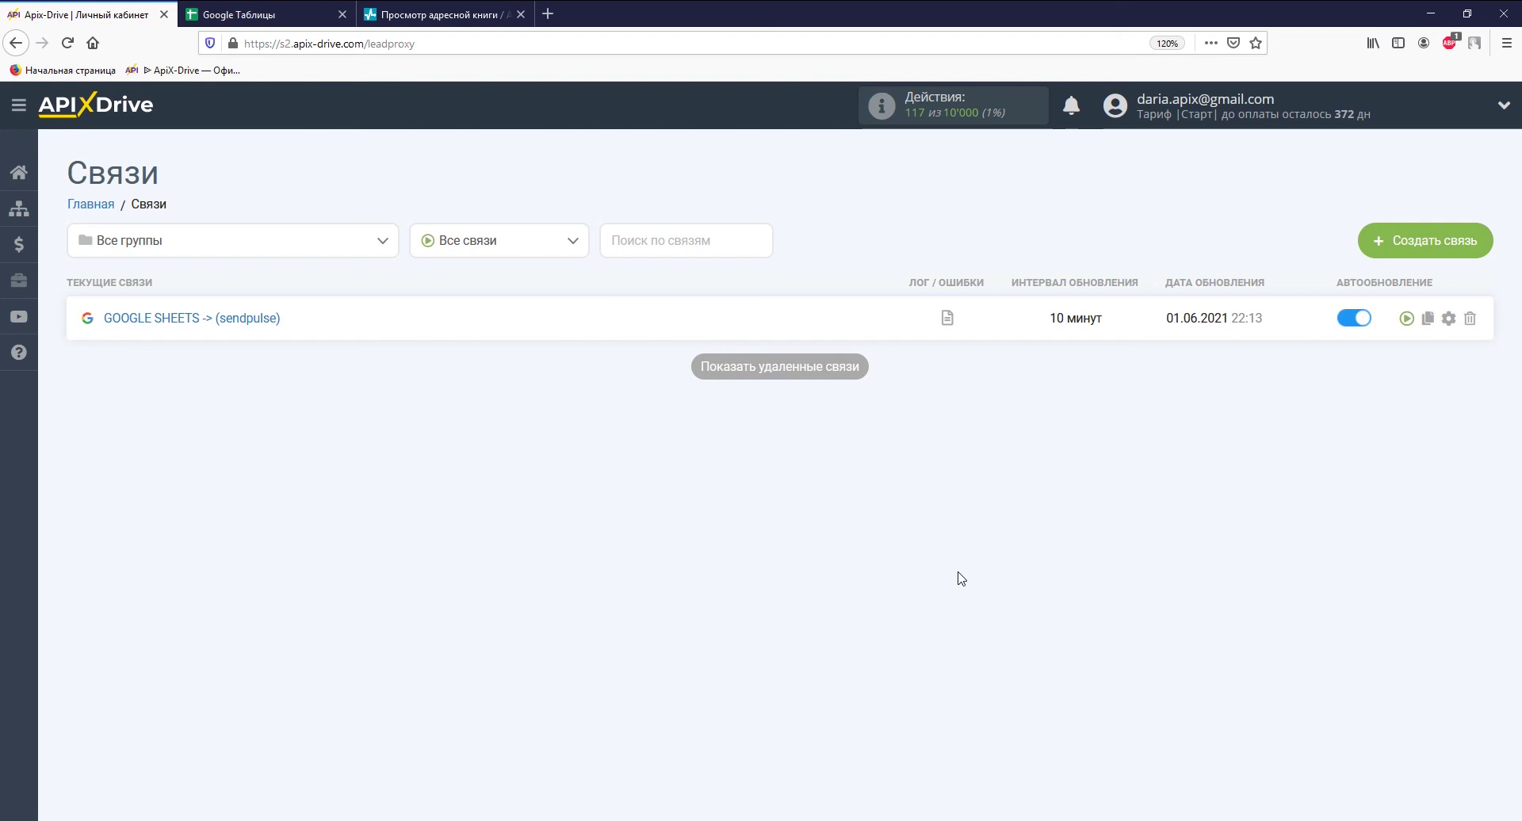
left_click(1448, 318)
left_click(902, 458)
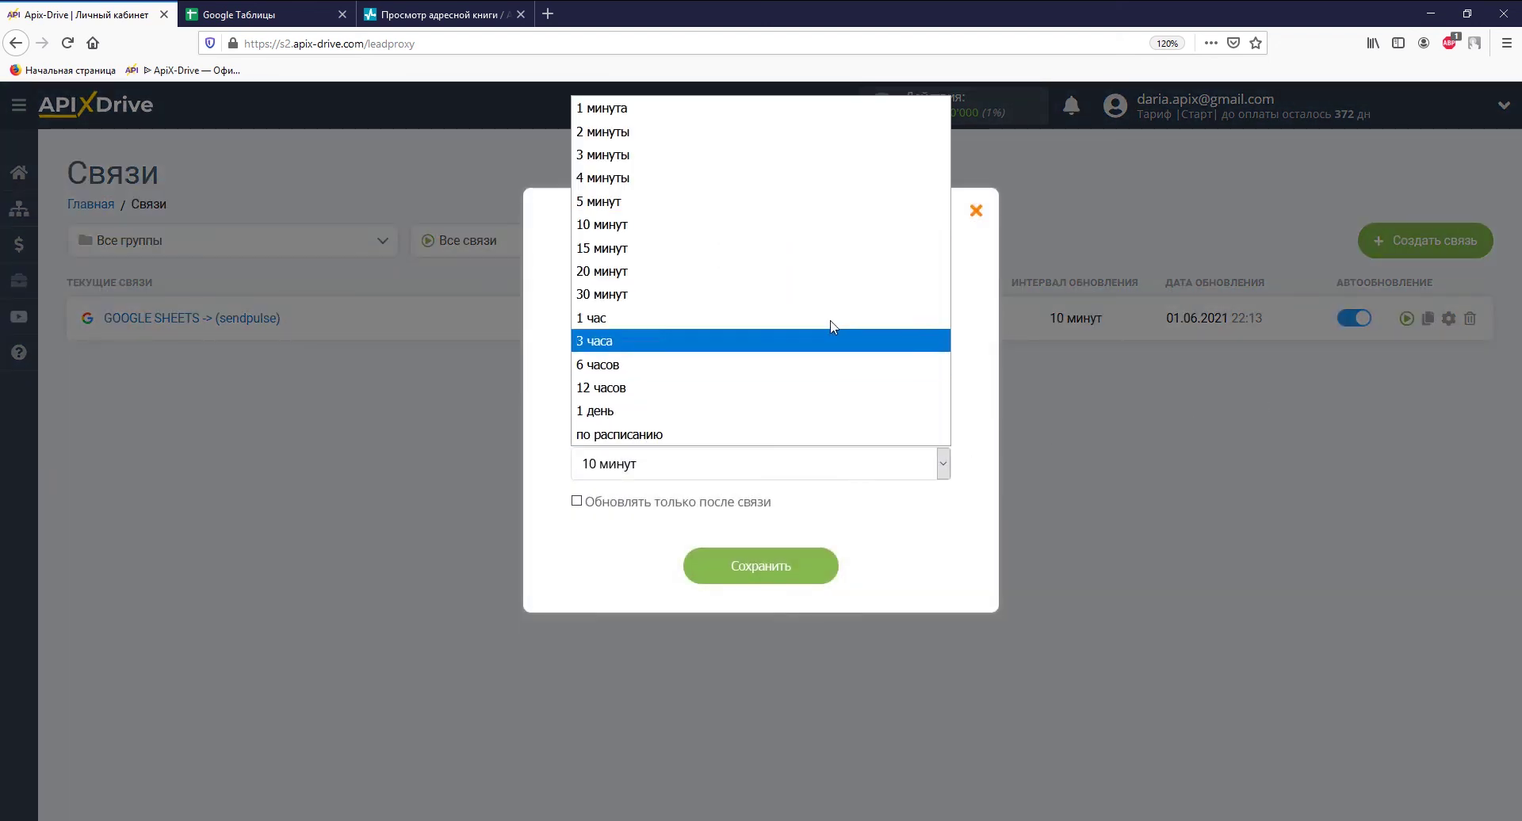
left_click(810, 208)
left_click(791, 564)
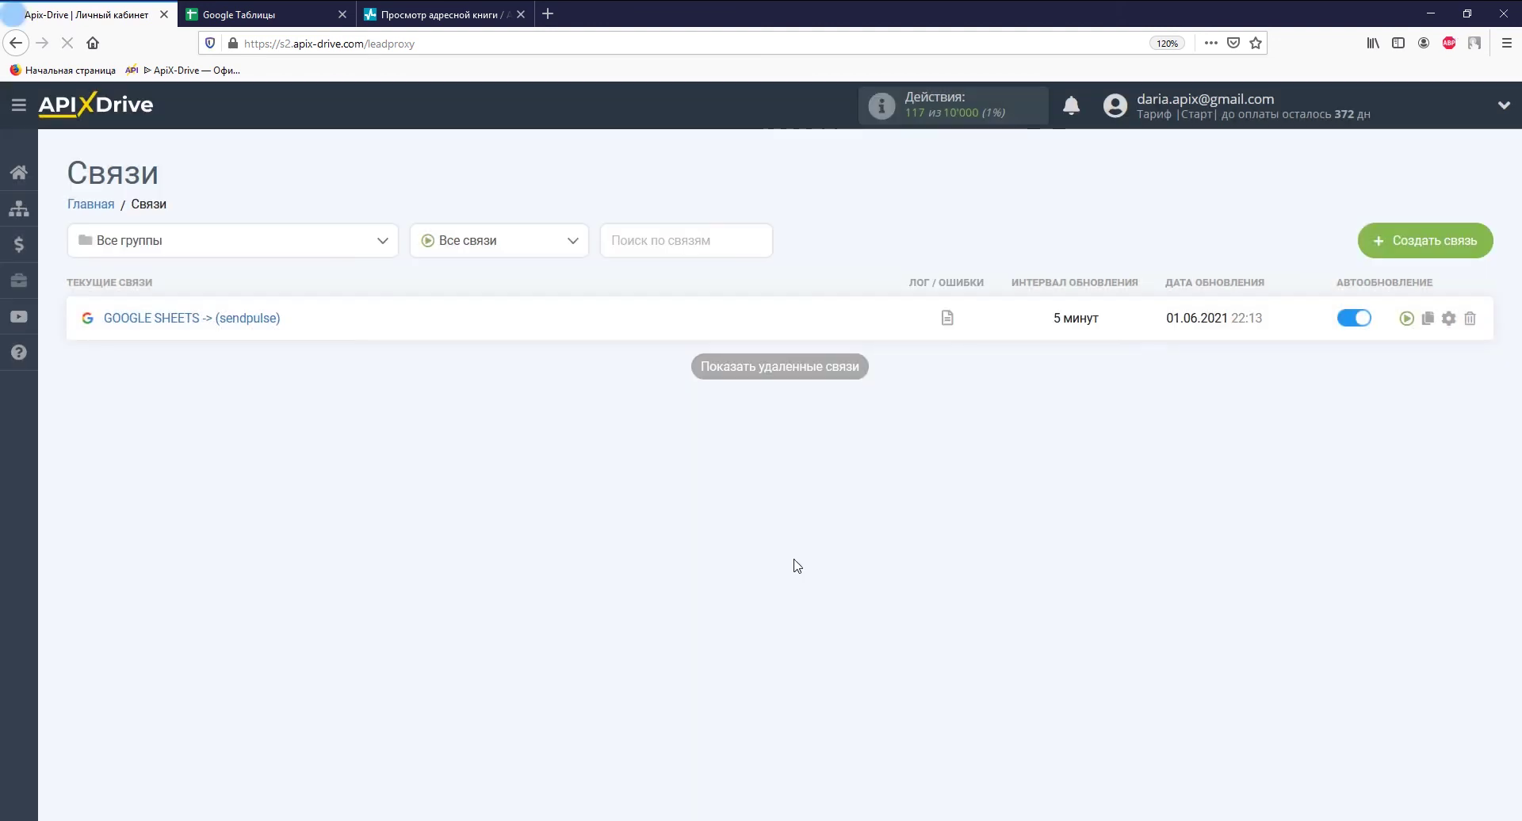